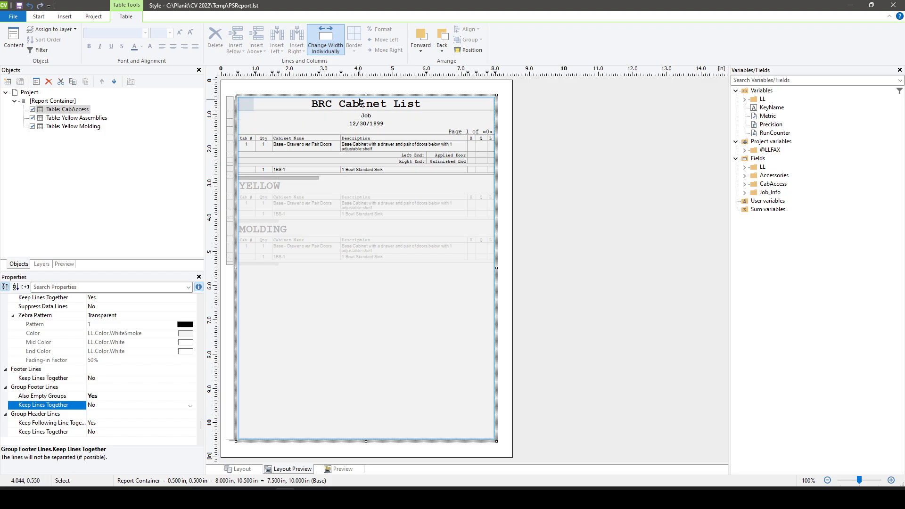
Step: Open the contents of the CabAccess table at its header line definitions
mouse_move(367, 94)
mouse_down()
mouse_move(368, 134)
mouse_move(369, 95)
mouse_up()
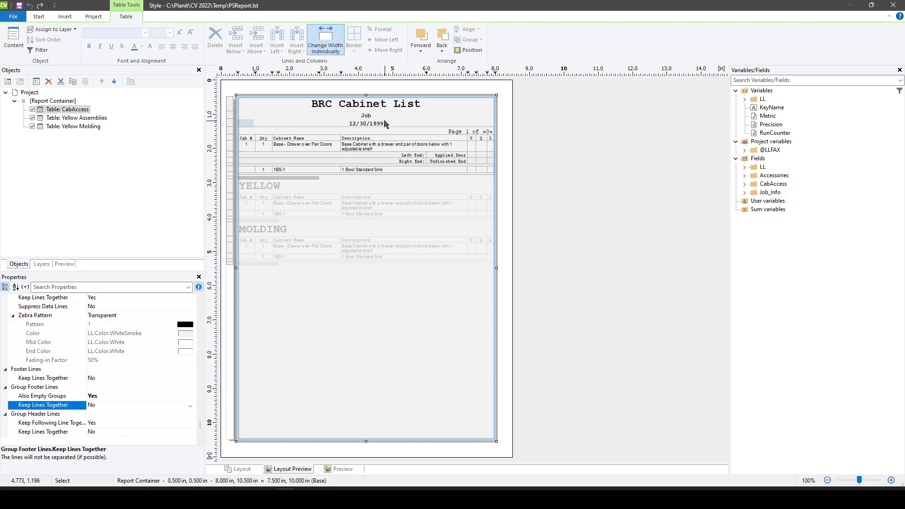
double_click(67, 109)
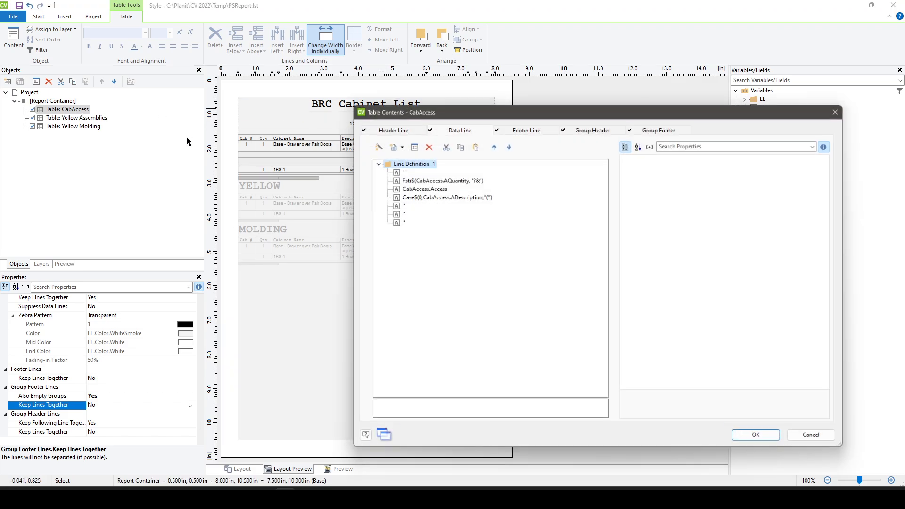
click(404, 129)
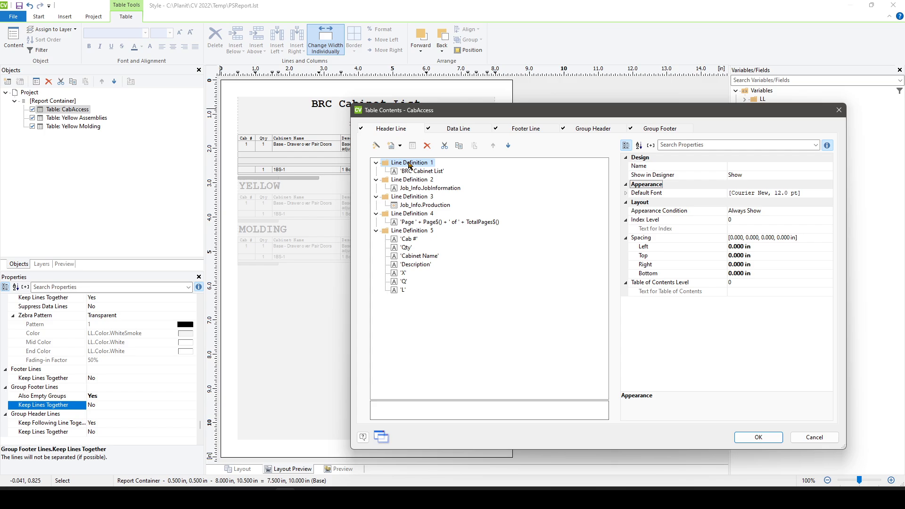
drag(446, 113, 597, 105)
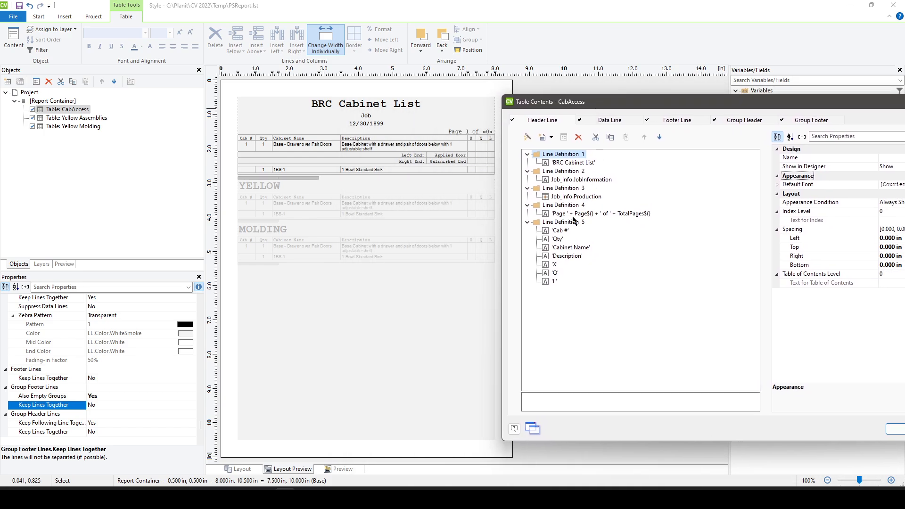
click(558, 215)
click(560, 205)
drag(689, 100, 540, 103)
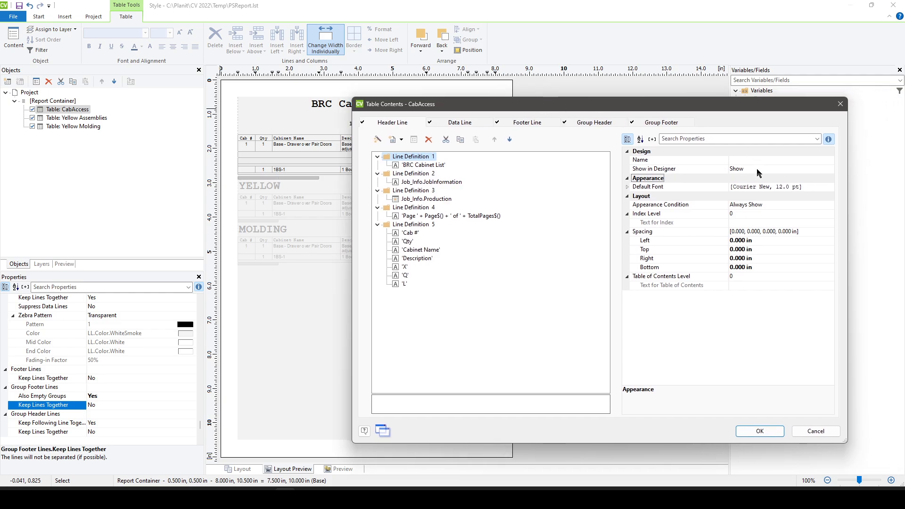
click(757, 170)
click(829, 170)
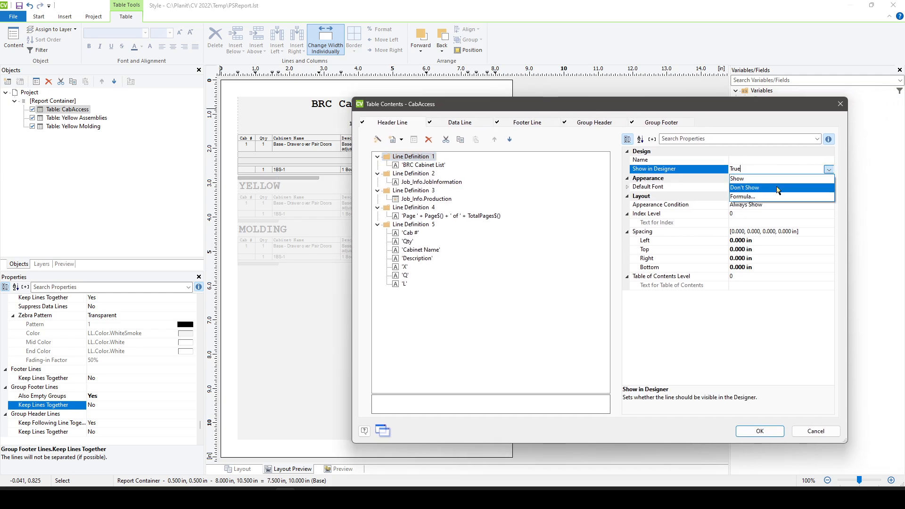
click(776, 187)
click(422, 175)
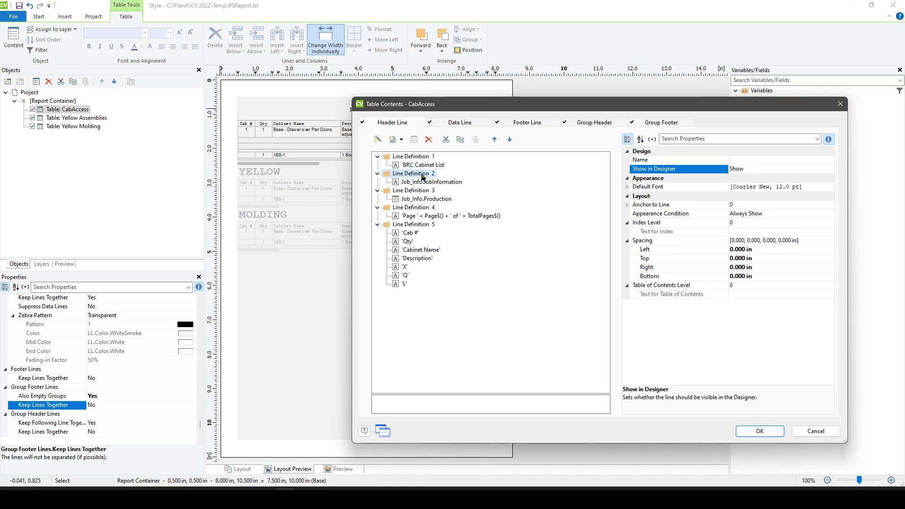
click(828, 170)
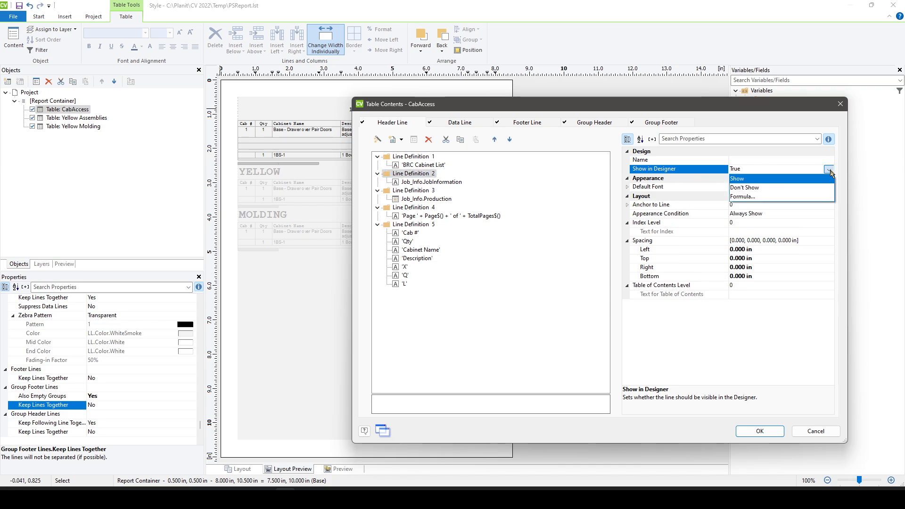
click(830, 170)
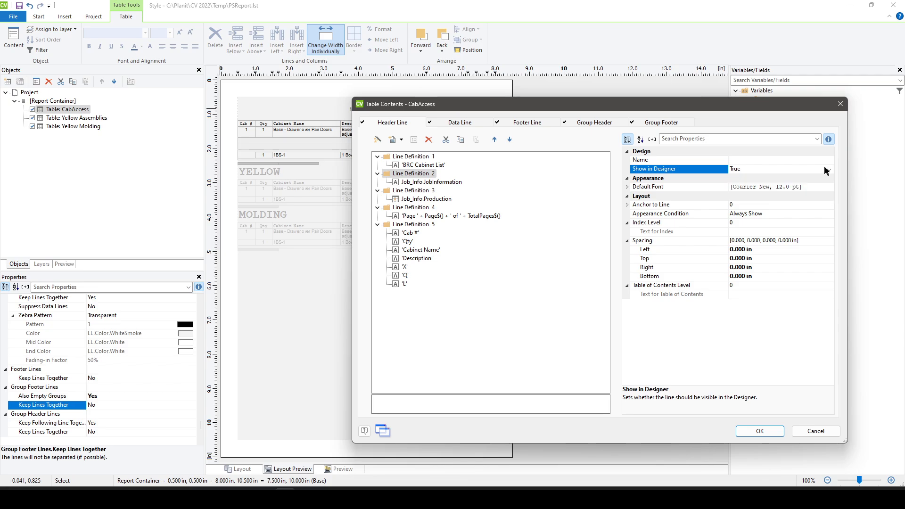
click(425, 158)
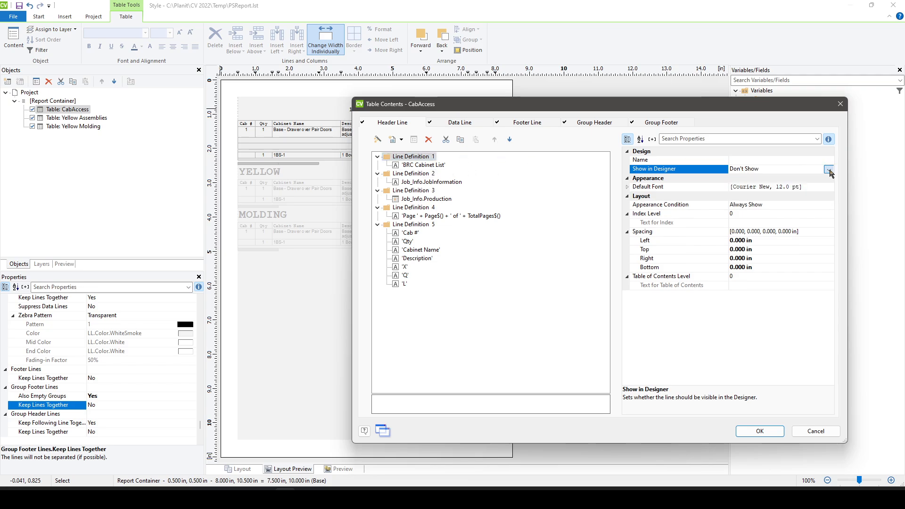
click(830, 170)
click(809, 180)
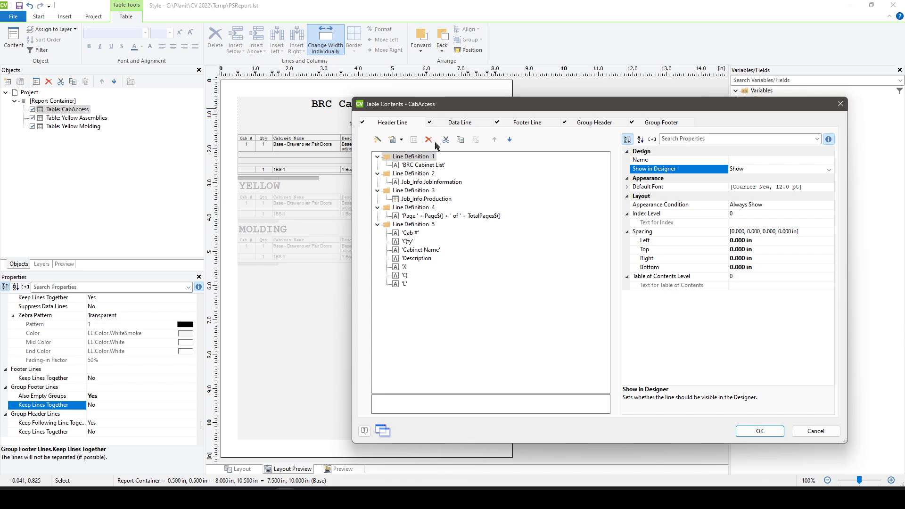
Step: Set the appearance condition of CabAccess header Line Definitions 1 to 4 to Never Show and accept the table contents
click(409, 176)
click(411, 191)
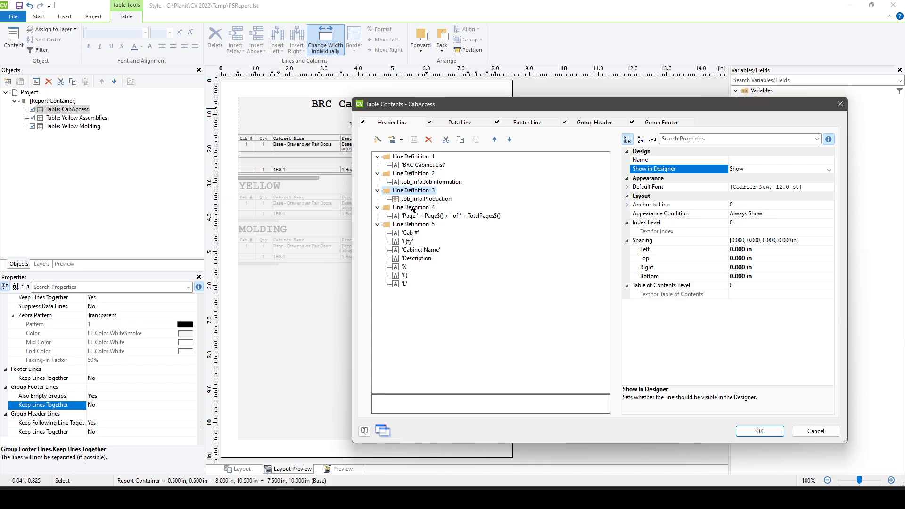
click(413, 208)
click(429, 157)
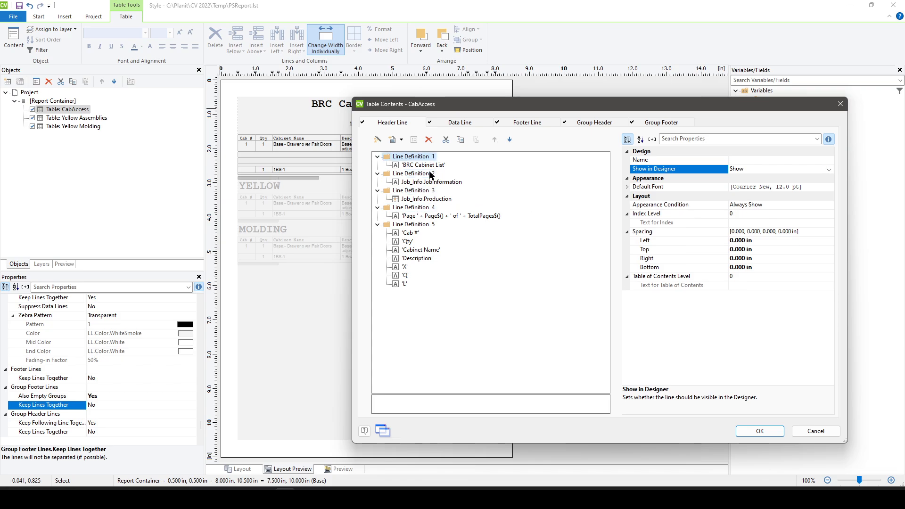
ctrl+click(430, 174)
ctrl+click(422, 200)
ctrl+click(422, 200)
ctrl+click(414, 191)
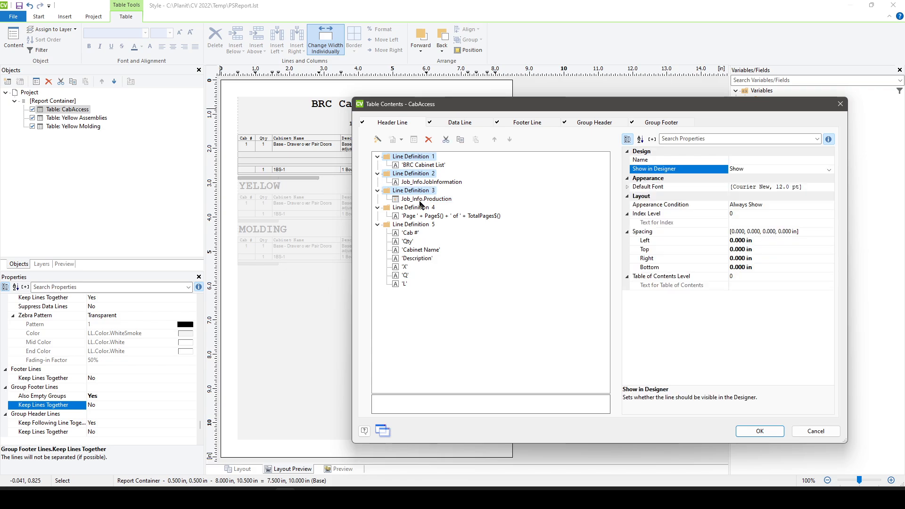
ctrl+click(423, 208)
click(756, 205)
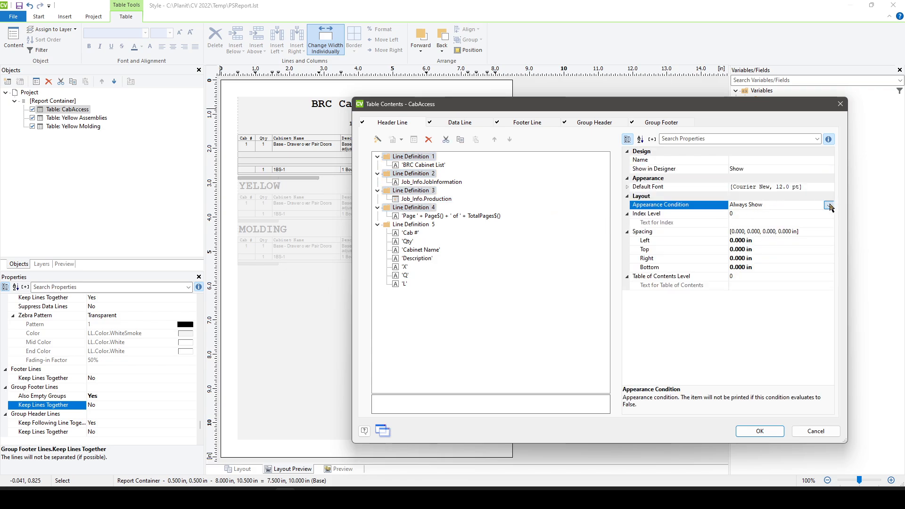
click(828, 206)
click(778, 227)
mouse_move(587, 110)
mouse_down()
mouse_move(619, 211)
mouse_move(593, 111)
mouse_up()
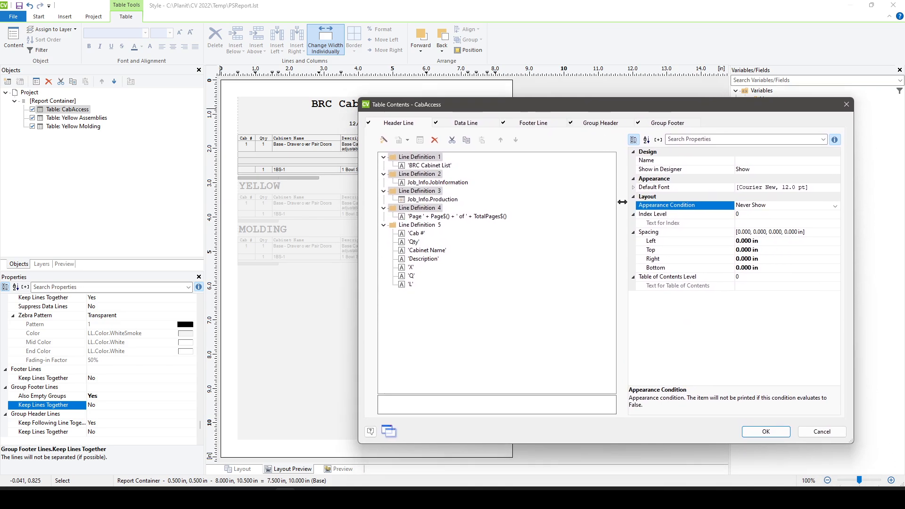
click(765, 434)
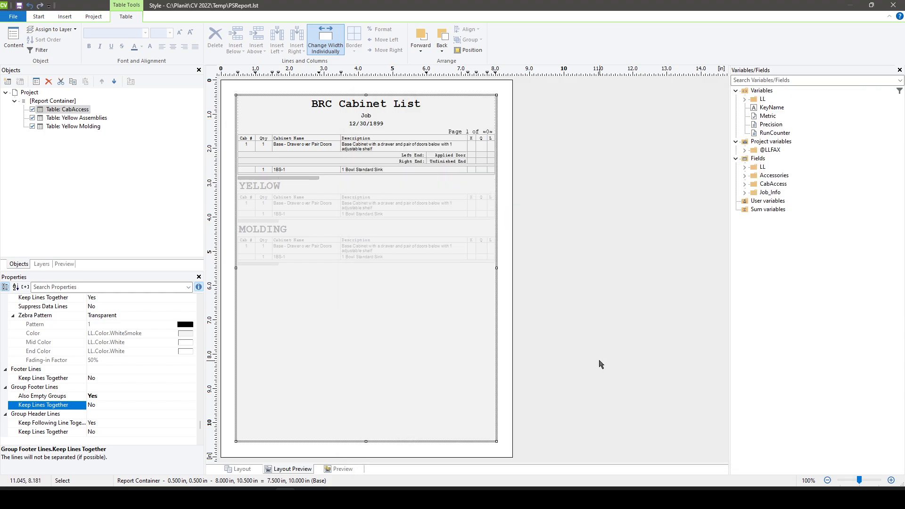
Step: Check the report preview, then close the report designer, keeping the changes
click(338, 472)
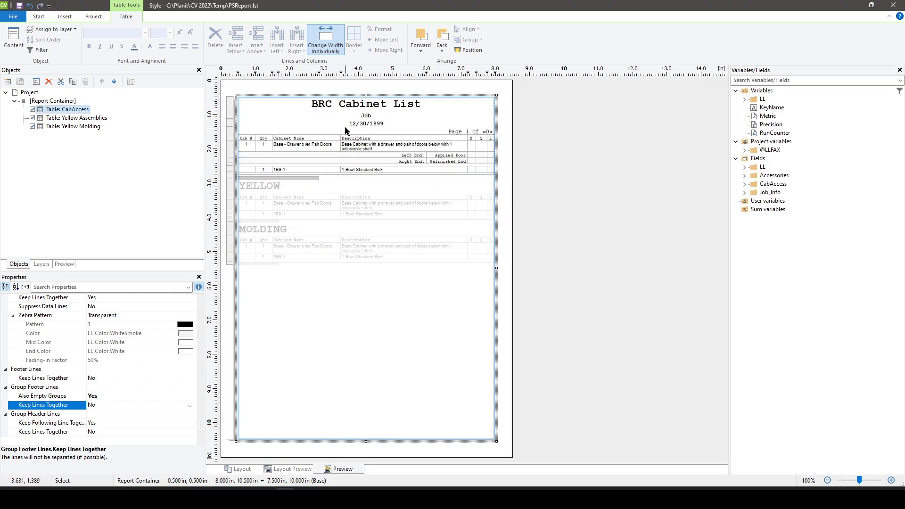
click(285, 470)
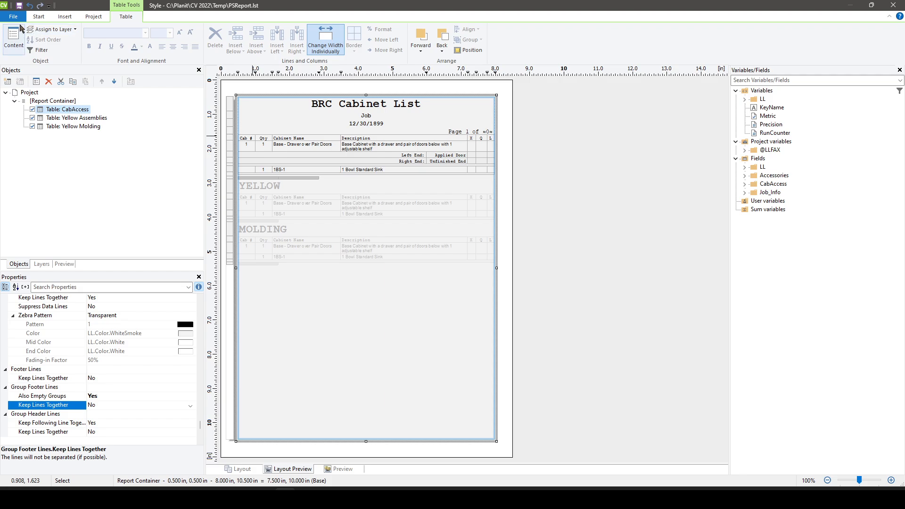
click(899, 8)
click(438, 250)
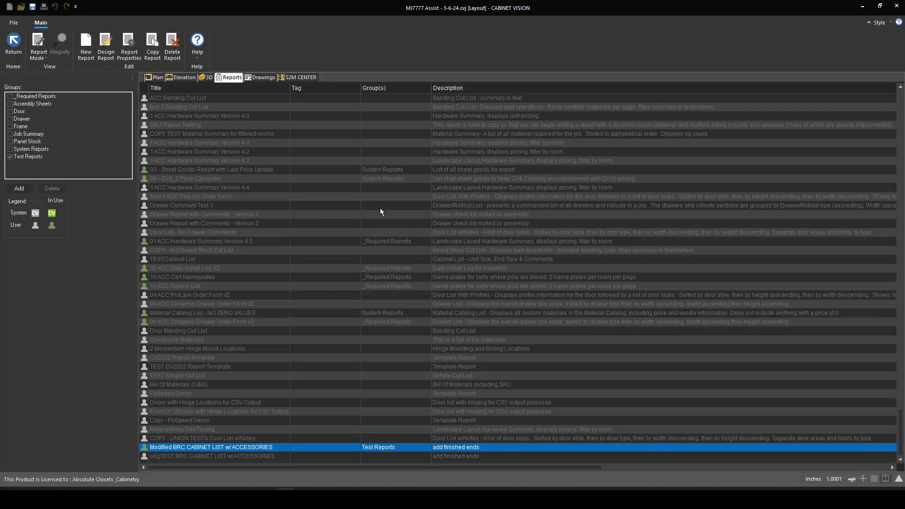
Step: Display the modified BRC cabinet list report from the Test Reports group for the current job
click(11, 44)
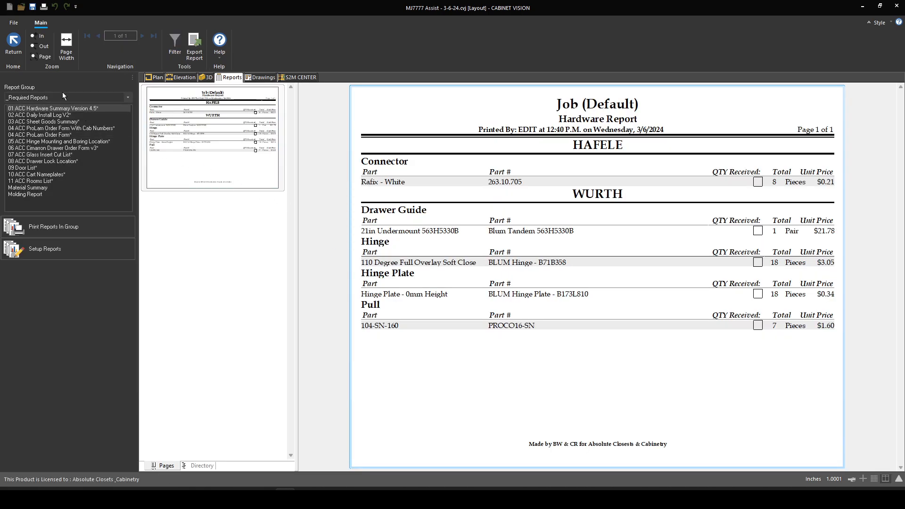
click(62, 97)
click(21, 172)
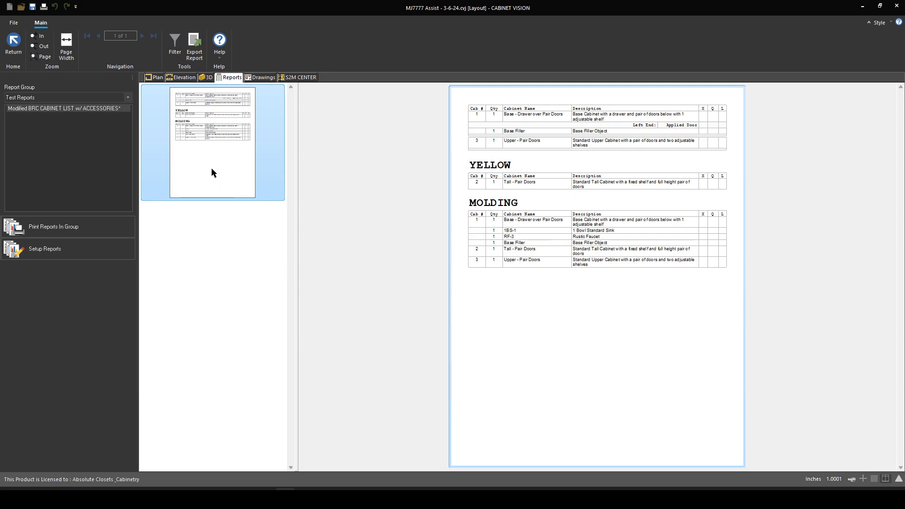
Step: Reopen the modified BRC cabinet list in the designer and lower the report container's upper edge, leaving it about 8.87 in high
click(63, 250)
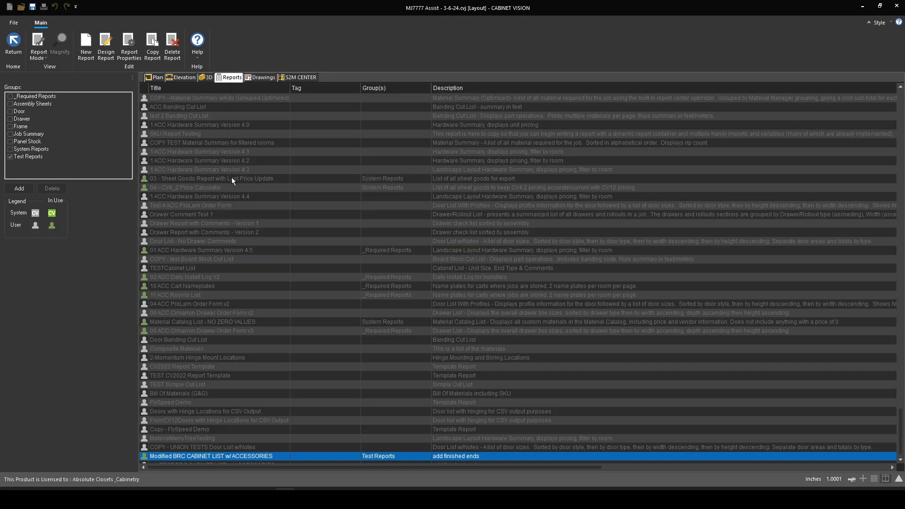
click(106, 48)
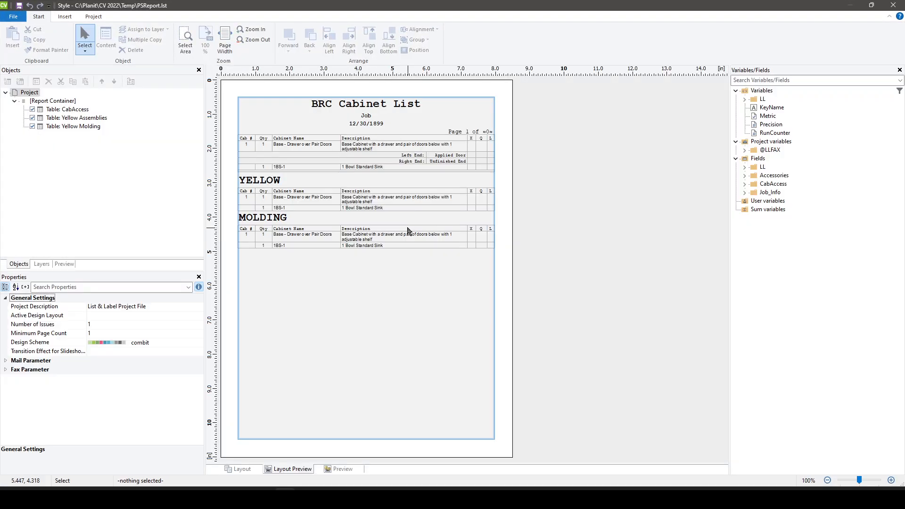
click(301, 110)
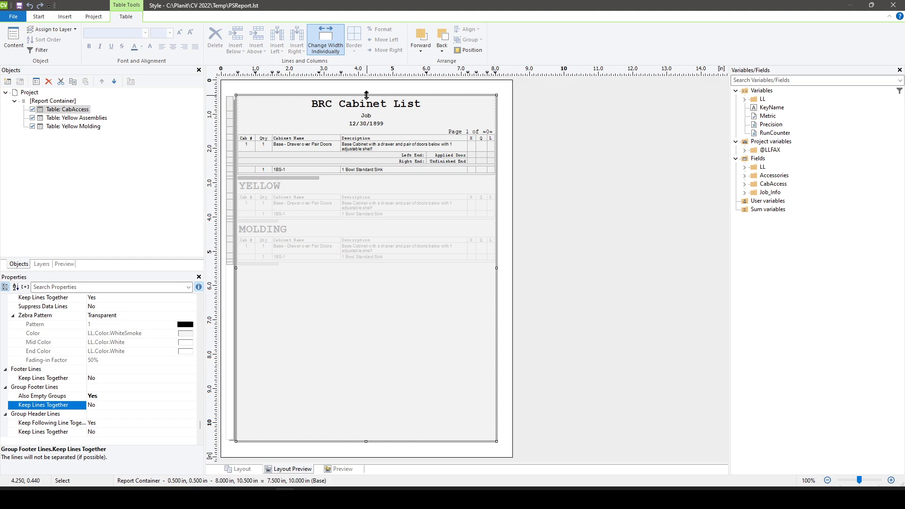
drag(366, 94, 371, 134)
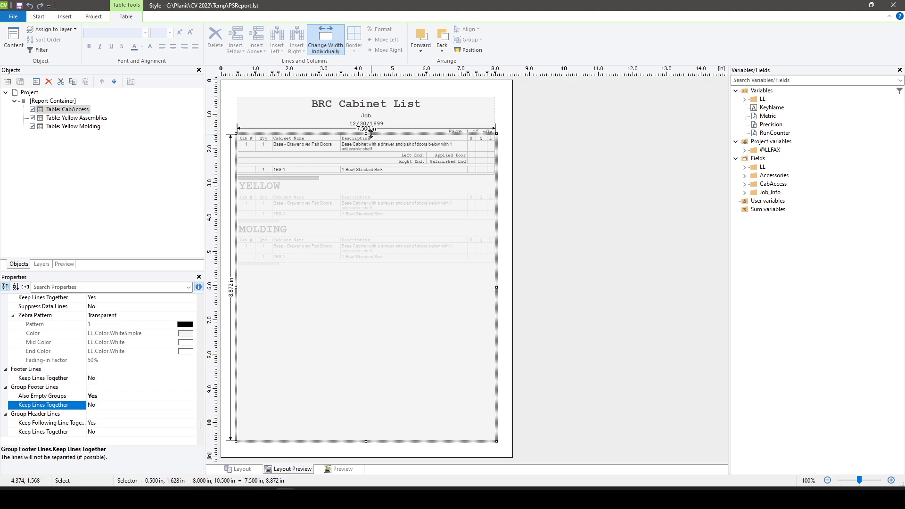
drag(370, 133, 371, 134)
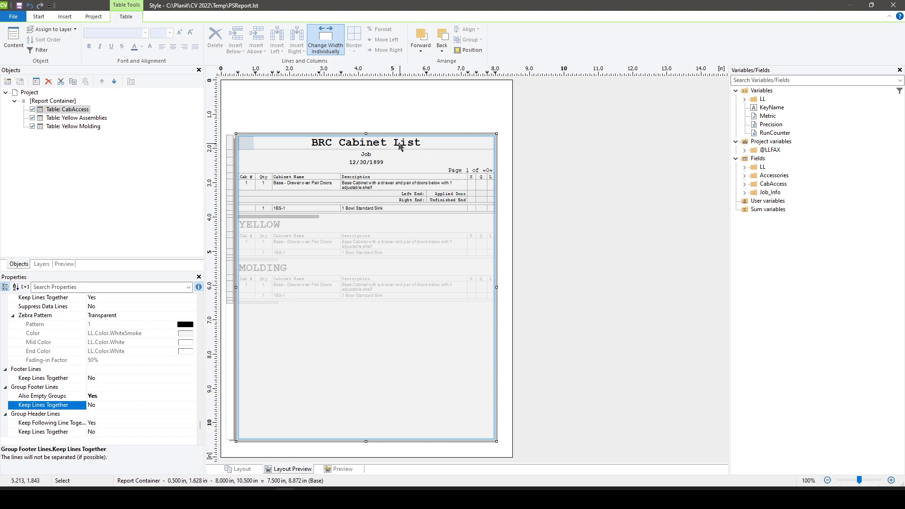
Step: Draw a text object about 5.02 in wide and 0.98 in high in the empty area above the report container
click(97, 18)
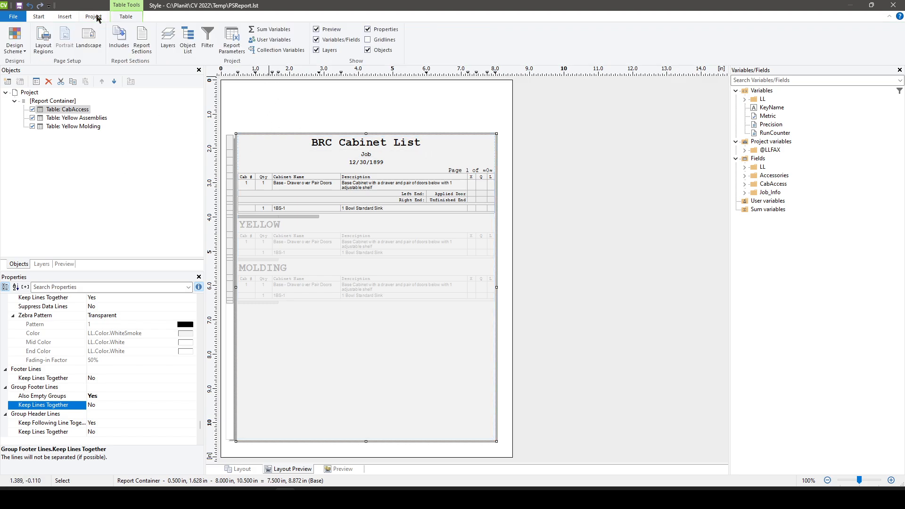
click(65, 16)
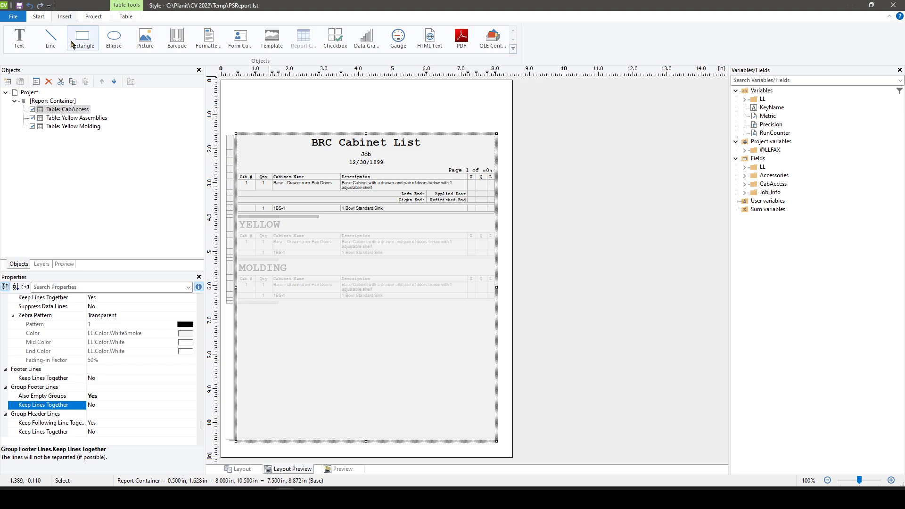
click(17, 37)
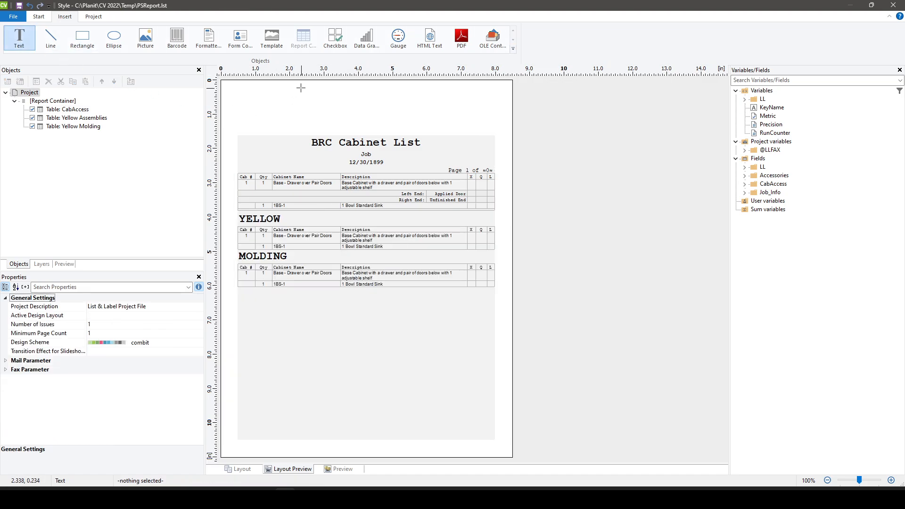
drag(277, 86, 449, 121)
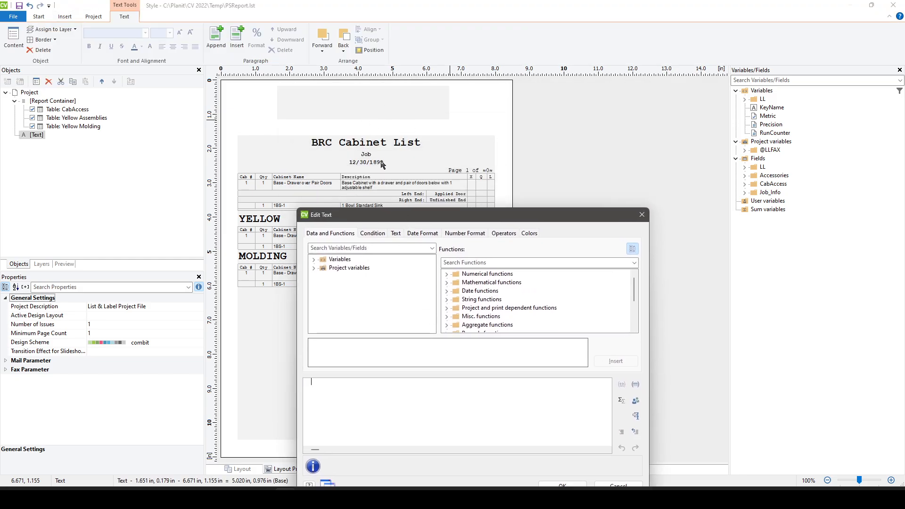
drag(416, 218, 590, 113)
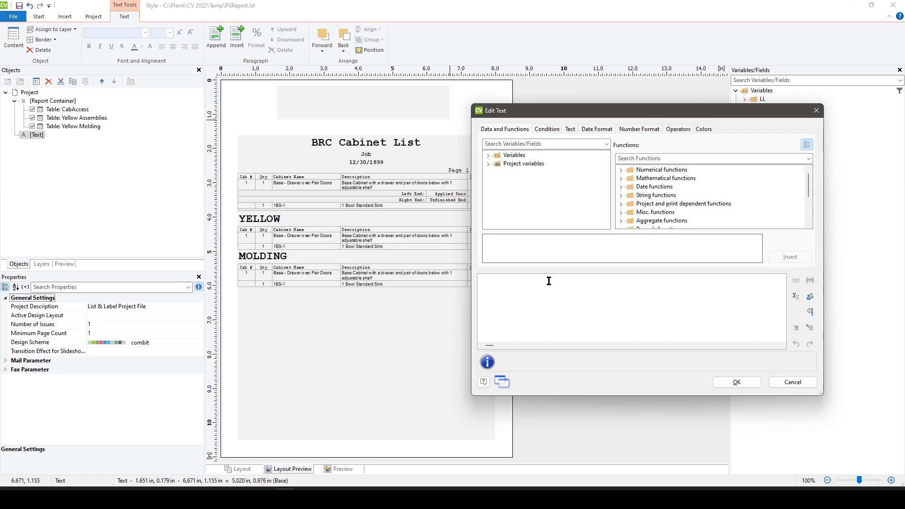
Step: Enter "BRC Cabinet List" as the new text object's content and accept it
text("BRC Cabi)
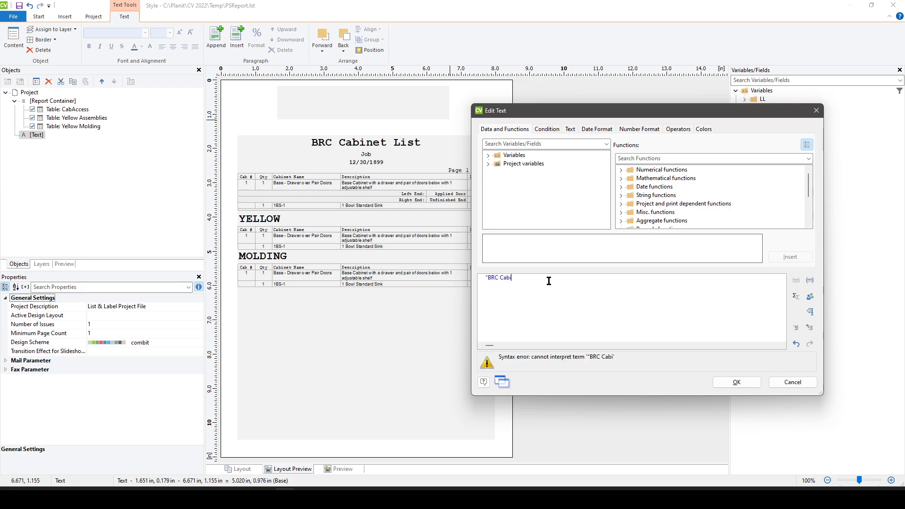
text(net List")
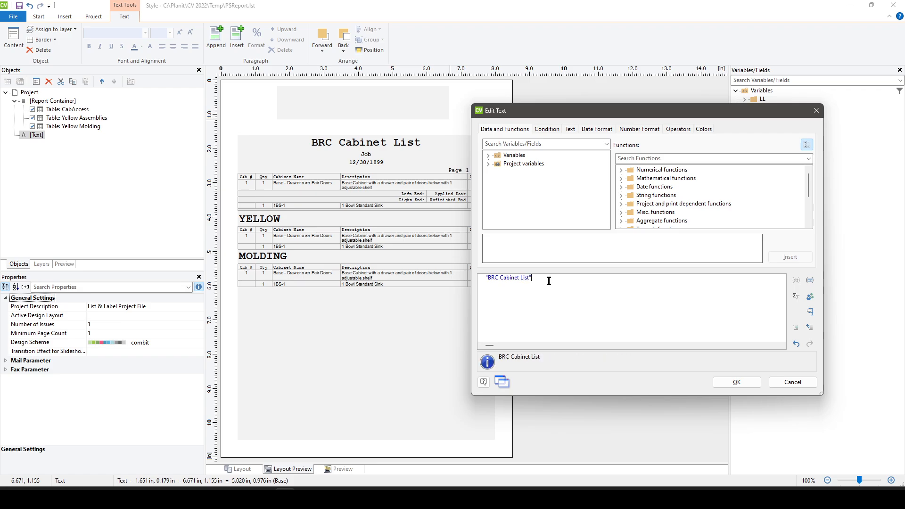
click(742, 382)
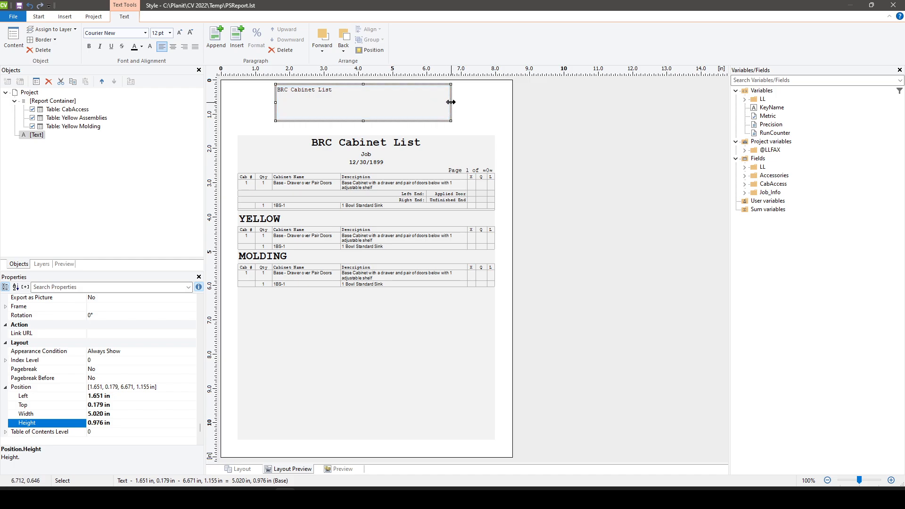
Step: Resize the new text object to 7.5 in wide, matching the report container's side edges, and about 0.77 in high
drag(451, 103, 497, 102)
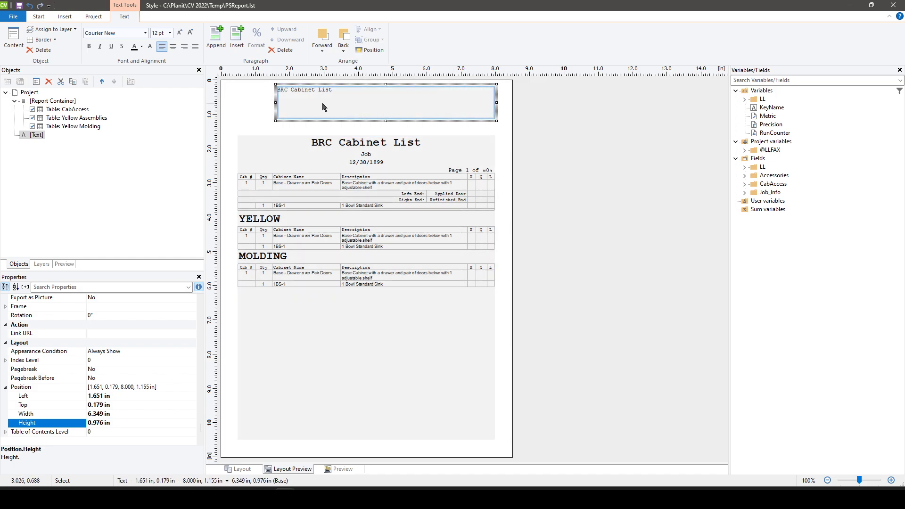
drag(276, 103, 236, 107)
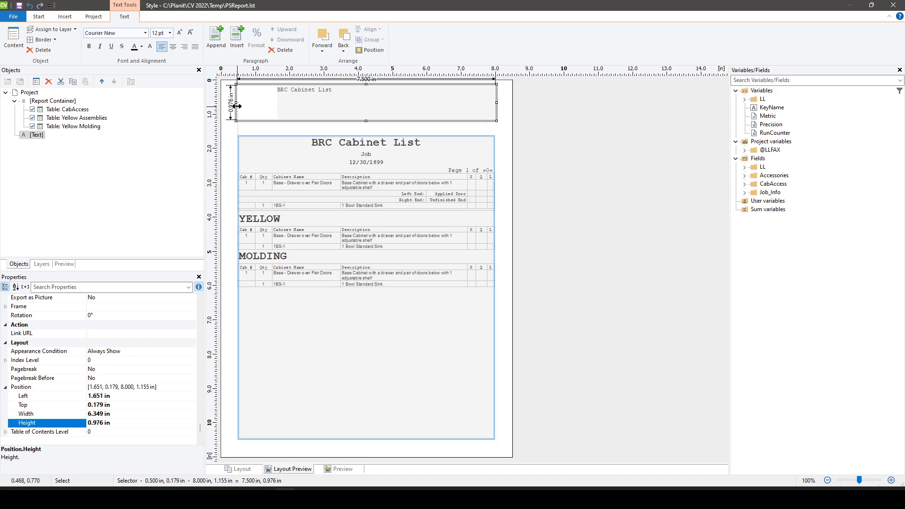
drag(237, 107, 233, 121)
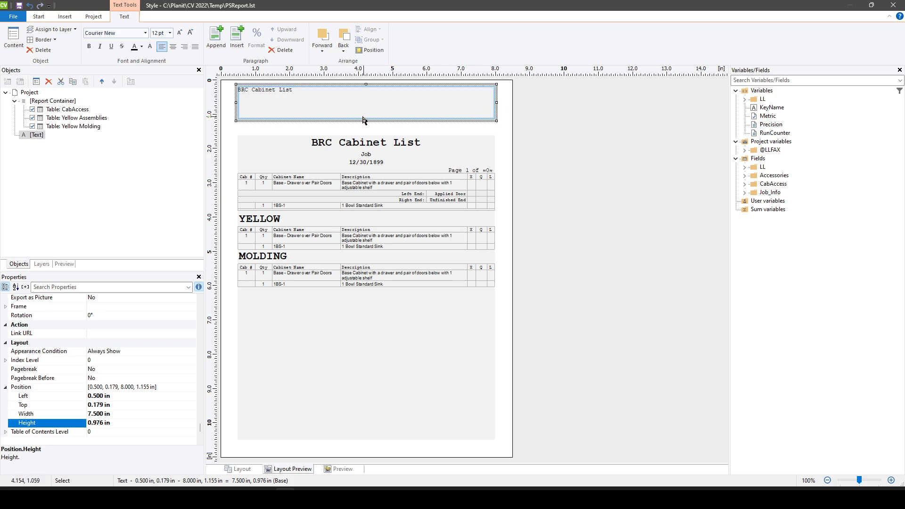
drag(365, 84, 367, 91)
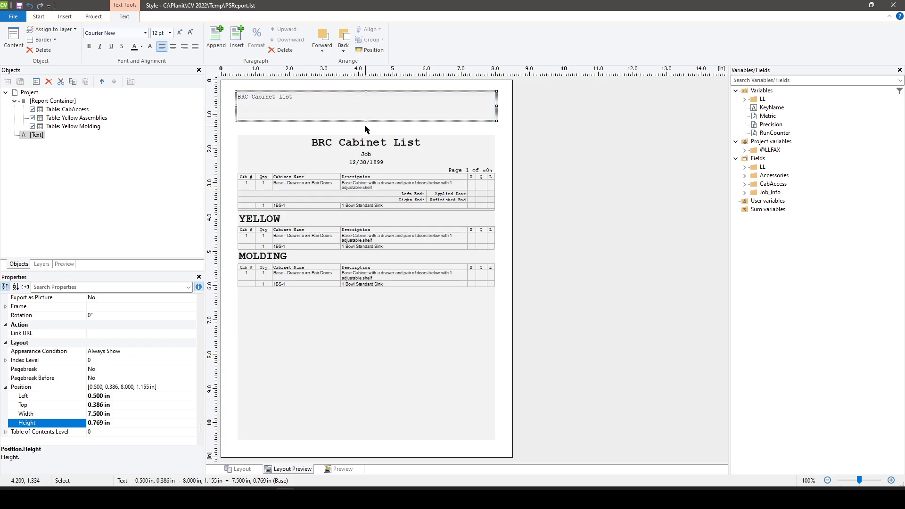
double_click(320, 102)
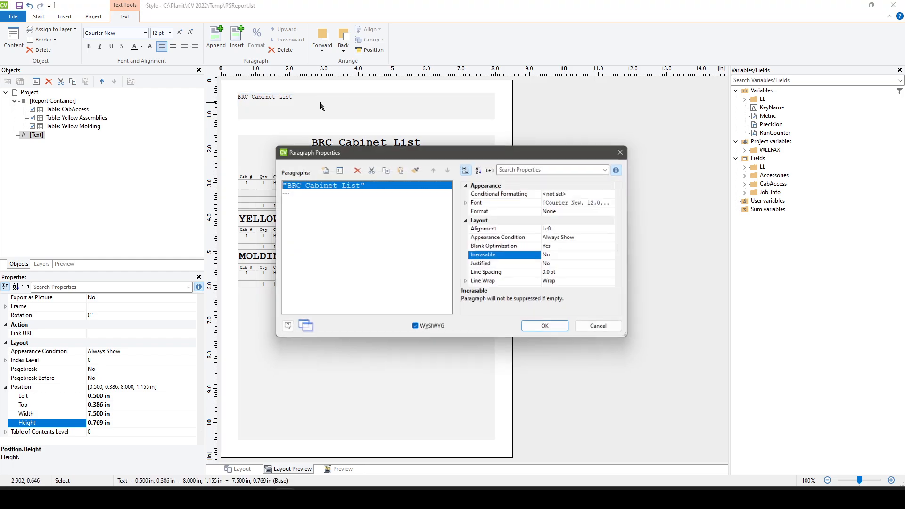
click(587, 203)
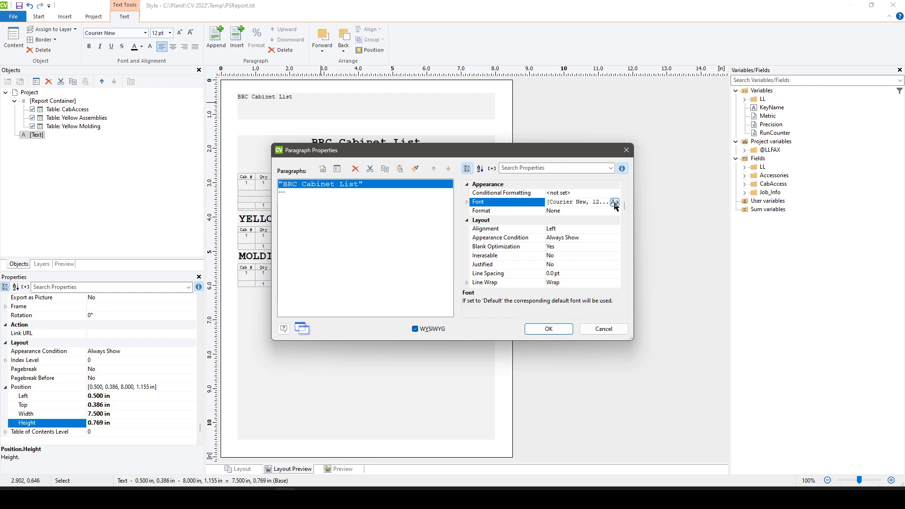
click(626, 150)
Step: Check the font settings of the title entry in the CabAccess table's header lines
click(391, 146)
double_click(392, 146)
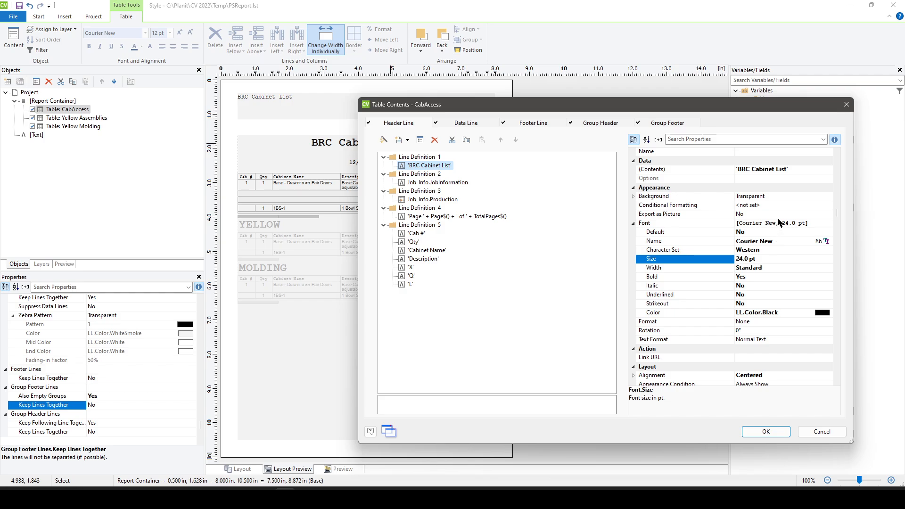
click(768, 261)
click(769, 432)
Step: Turn off the default font for the "BRC Cabinet List" paragraph in the separate text object
double_click(334, 113)
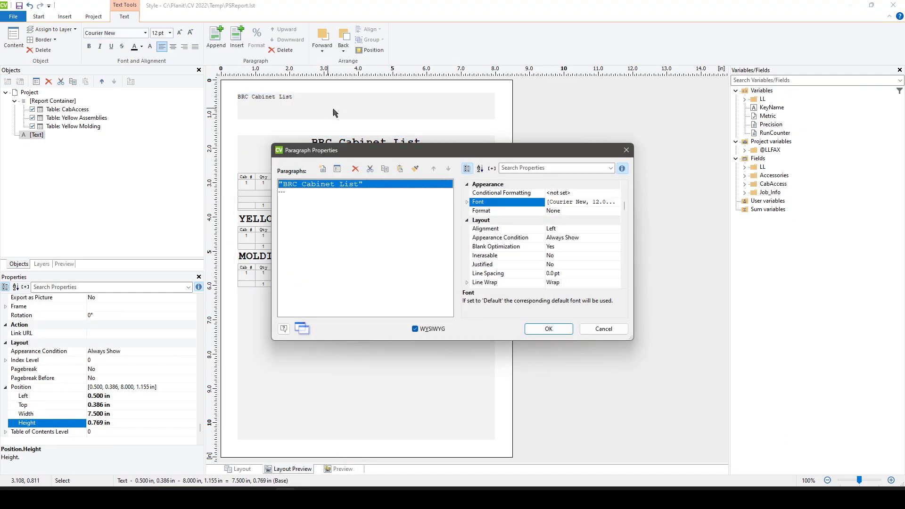
click(467, 202)
drag(634, 229, 717, 231)
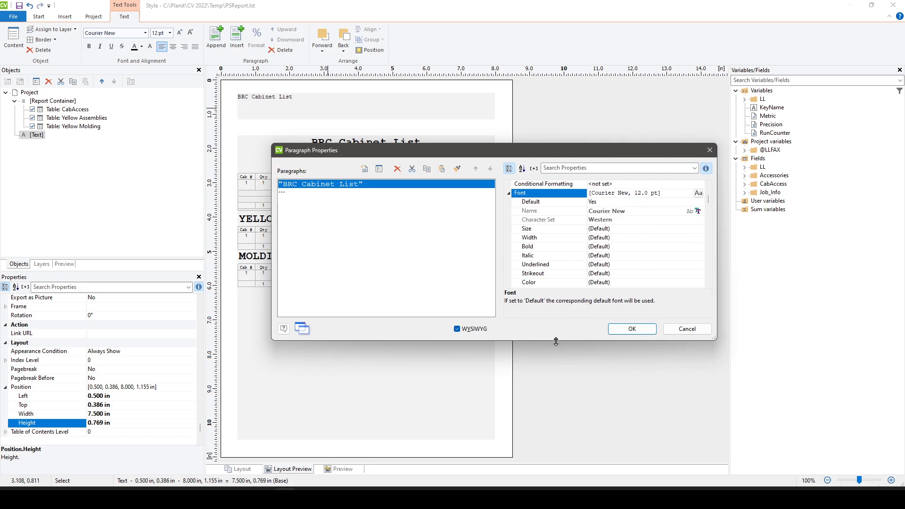
drag(556, 341, 556, 460)
drag(552, 154, 518, 85)
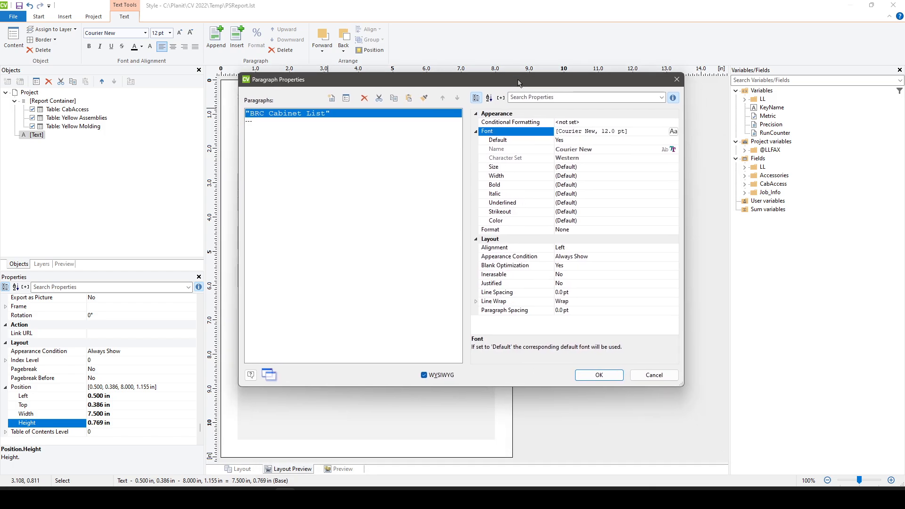
click(646, 142)
click(648, 142)
click(648, 164)
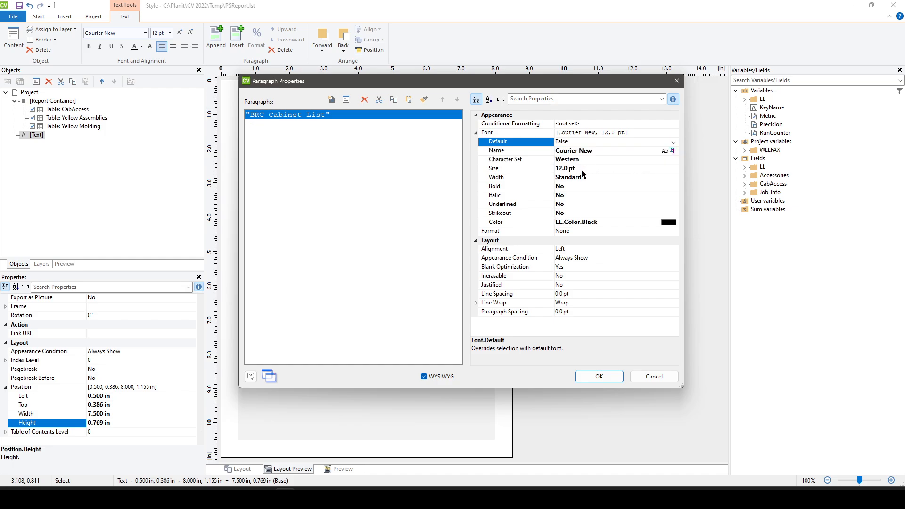
Step: Set the title paragraph's font size to 24 pt and make it bold
click(582, 170)
text(24.0)
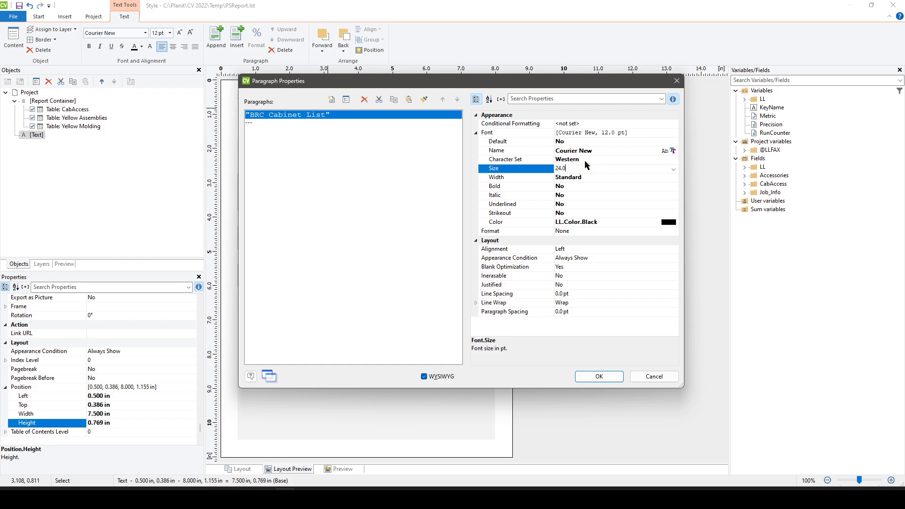
key(Return)
click(569, 188)
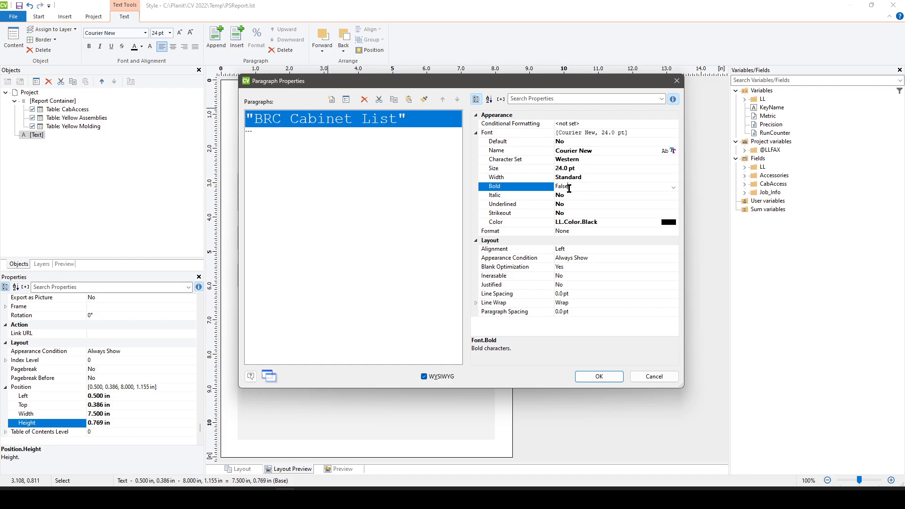
click(674, 187)
click(608, 194)
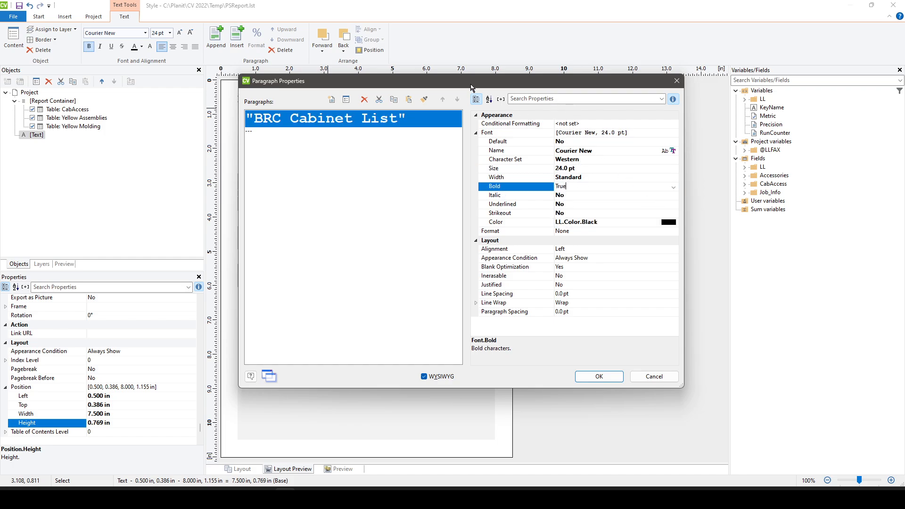
Step: Center the title paragraph and reduce its text object's height to about 0.40 in
drag(472, 87, 531, 93)
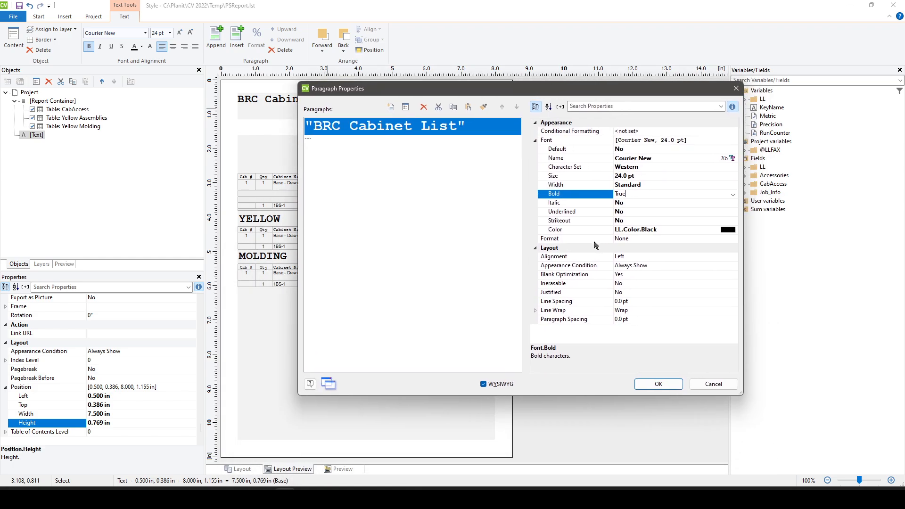
click(612, 256)
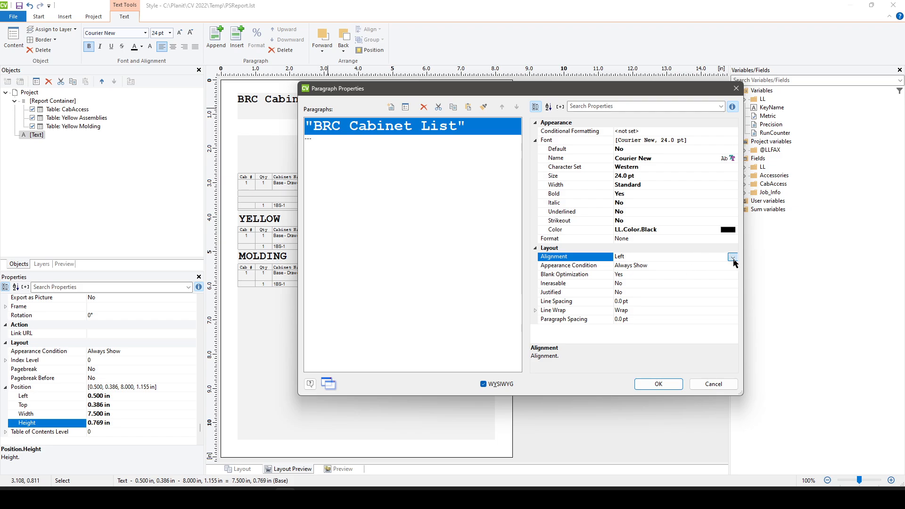
click(732, 257)
click(698, 275)
click(658, 384)
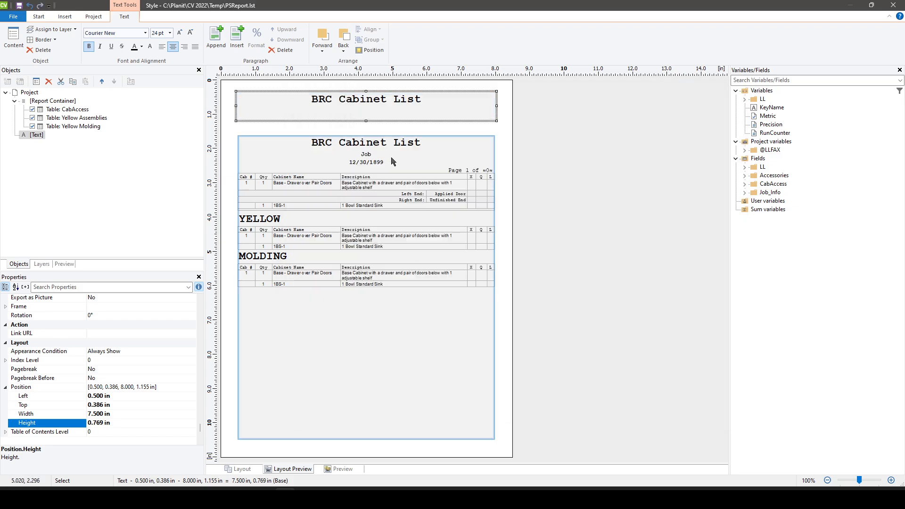
drag(366, 121, 365, 108)
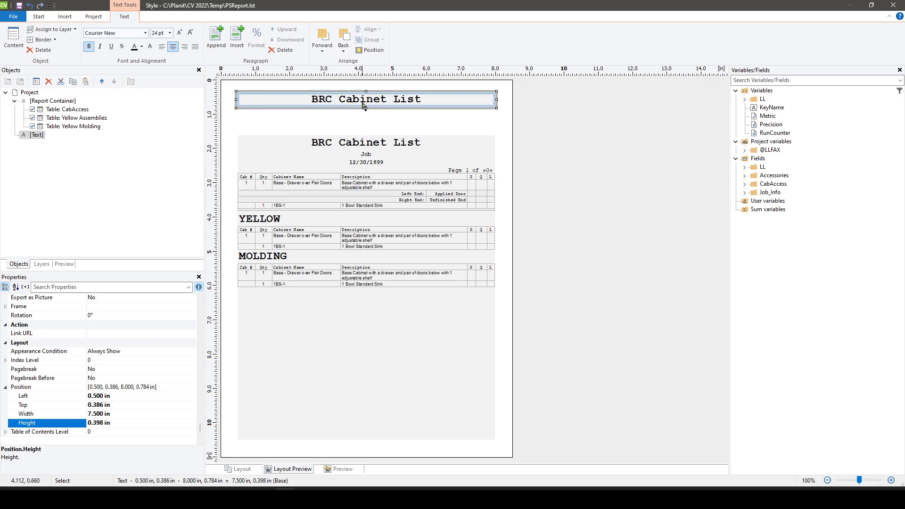
Step: Duplicate the title text object and place the copy directly beneath the original, 0.500 in from the left and about 0.784 in from the top
click(392, 122)
click(388, 103)
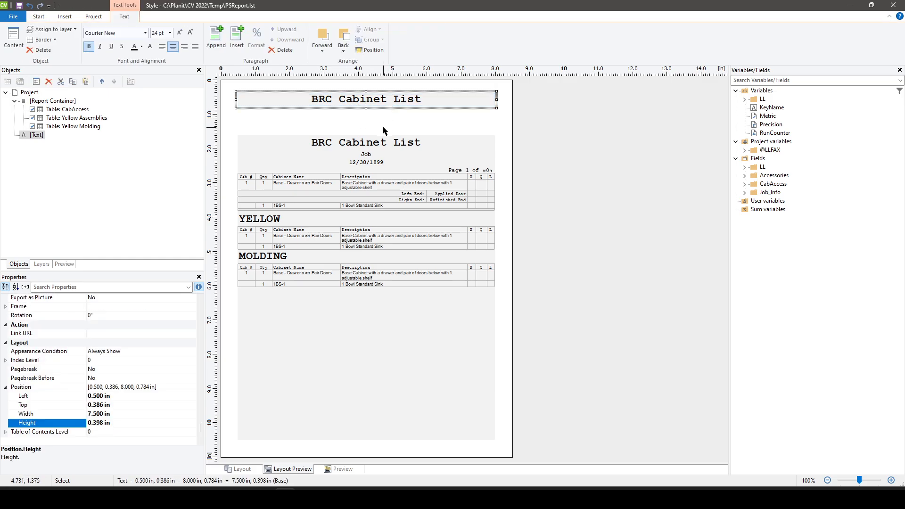
key(ctrl+v)
drag(500, 131, 369, 116)
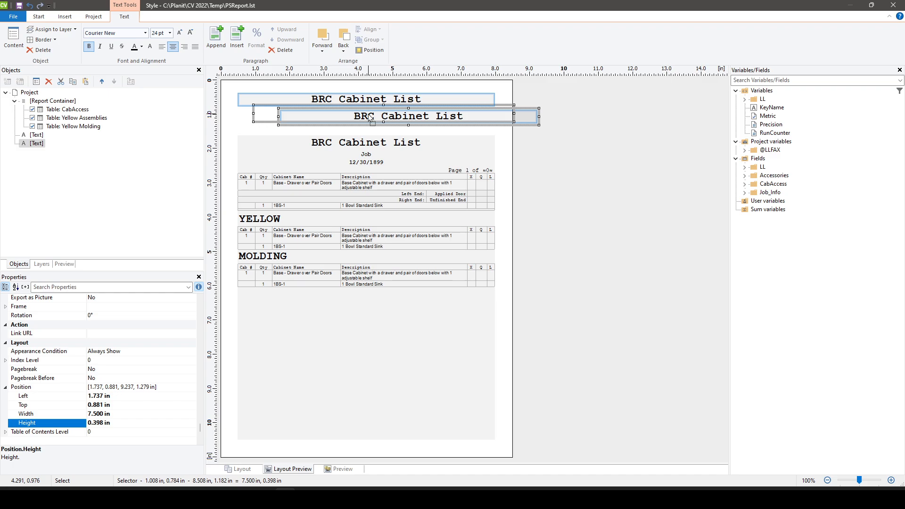
drag(370, 117, 368, 119)
drag(369, 118, 353, 118)
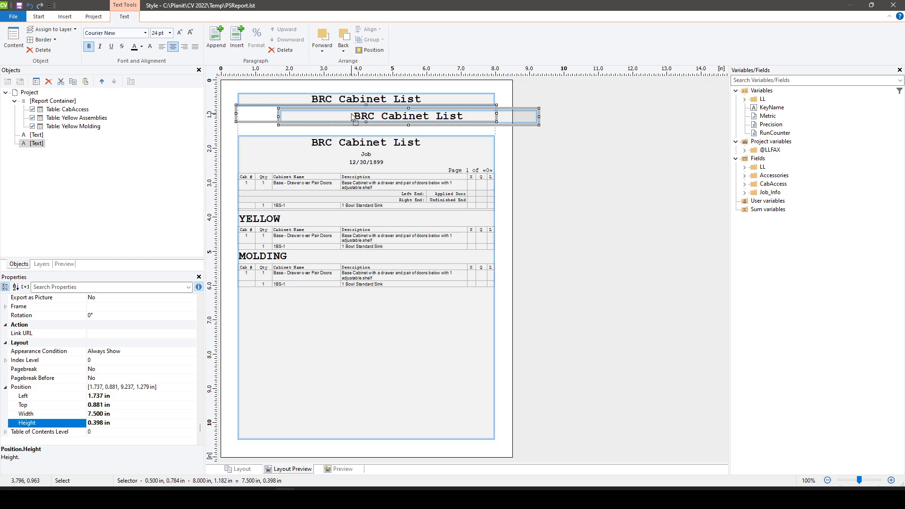
drag(353, 118, 353, 118)
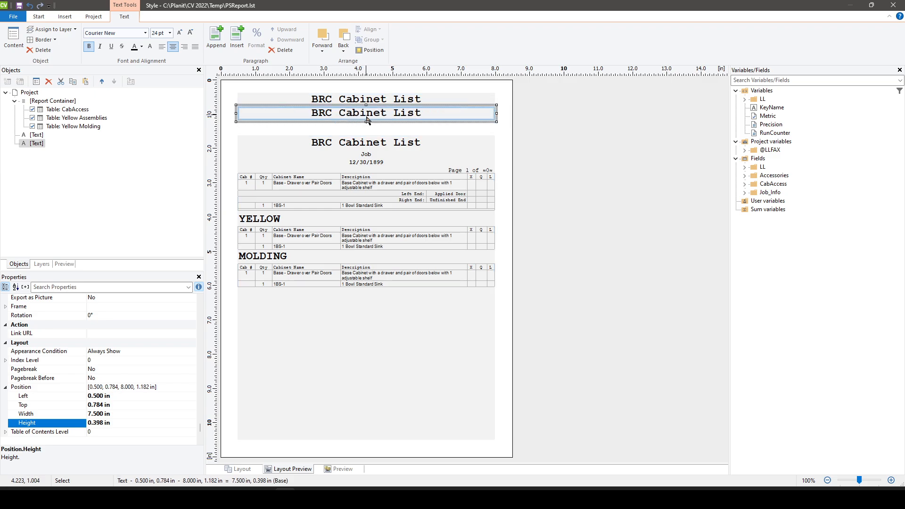
Step: Look up the formula of the job information entry in the CabAccess table's second header line
click(368, 159)
double_click(369, 159)
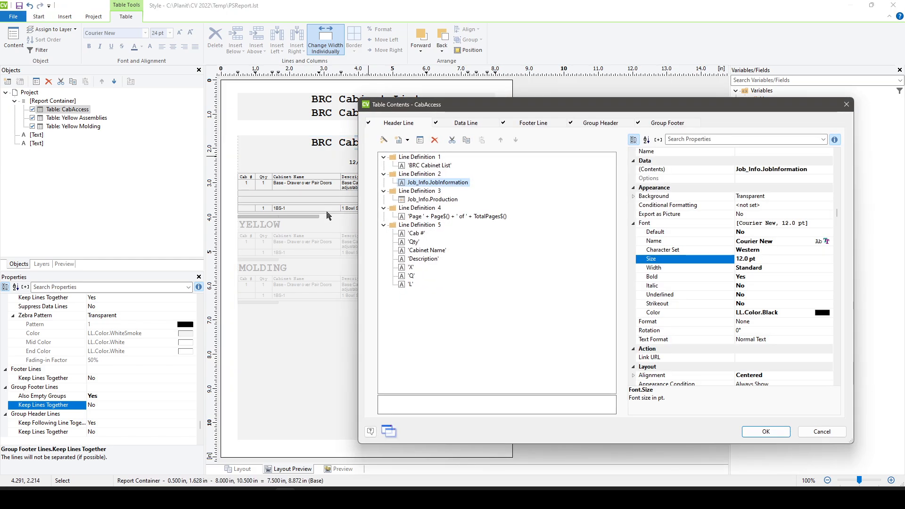
double_click(429, 182)
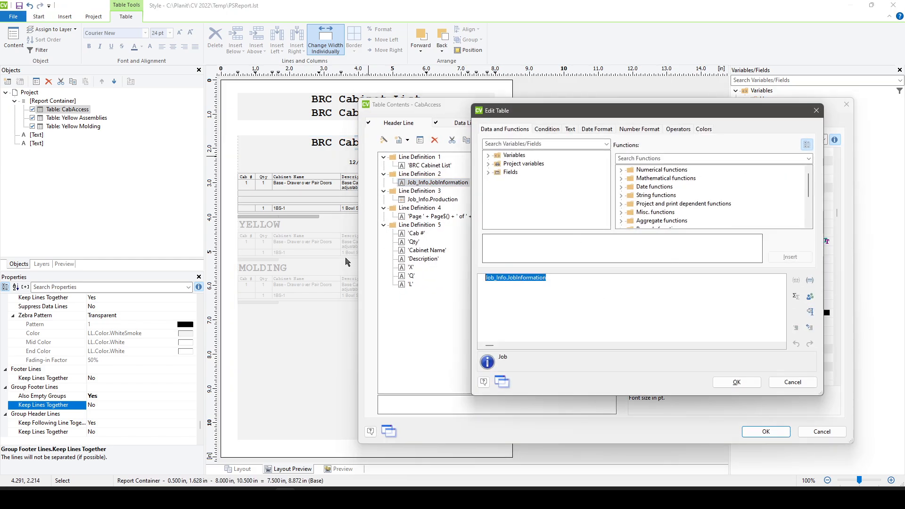
click(792, 382)
click(766, 431)
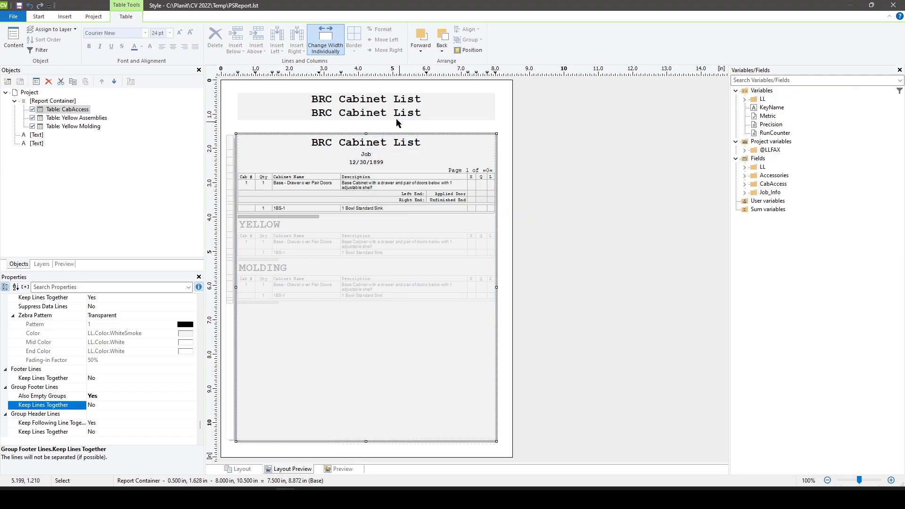
Step: Replace the duplicated text object's content with the expression Job_Info.JobInformation and accept it
click(383, 117)
double_click(383, 117)
double_click(433, 125)
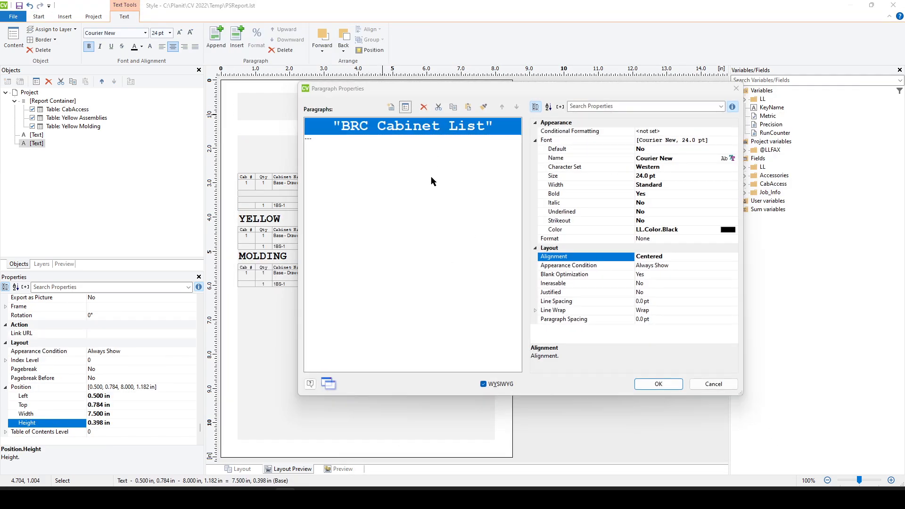
key(ctrl+a)
text(Job_Info.JobInformation)
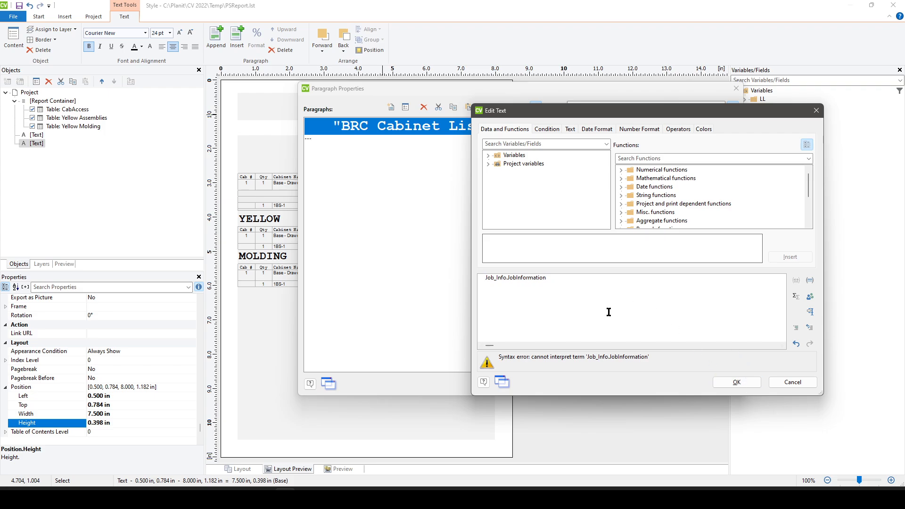
click(735, 382)
click(481, 254)
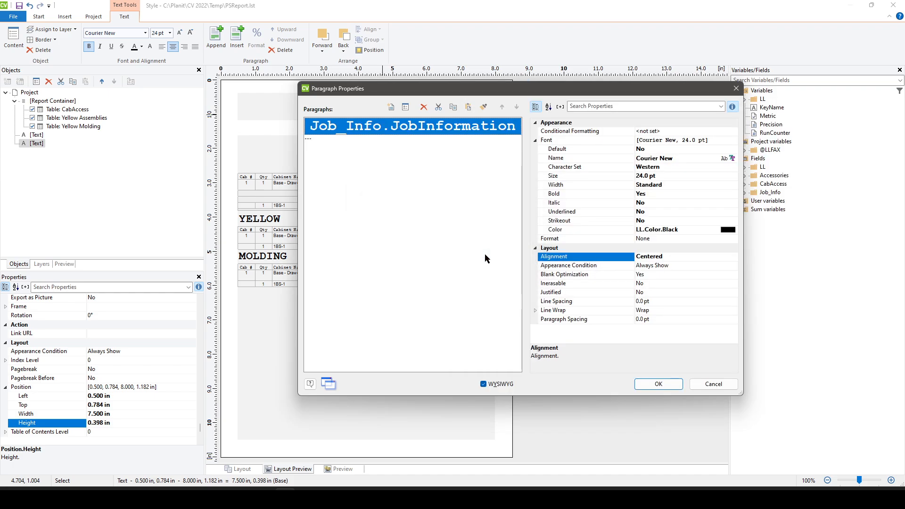
click(658, 384)
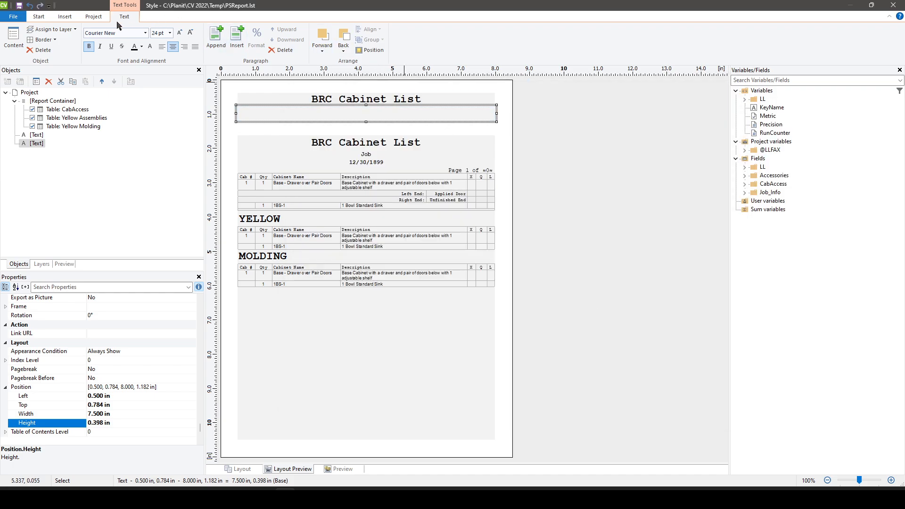
Step: Create a new user variable named JobInfo for the project
click(93, 18)
click(264, 40)
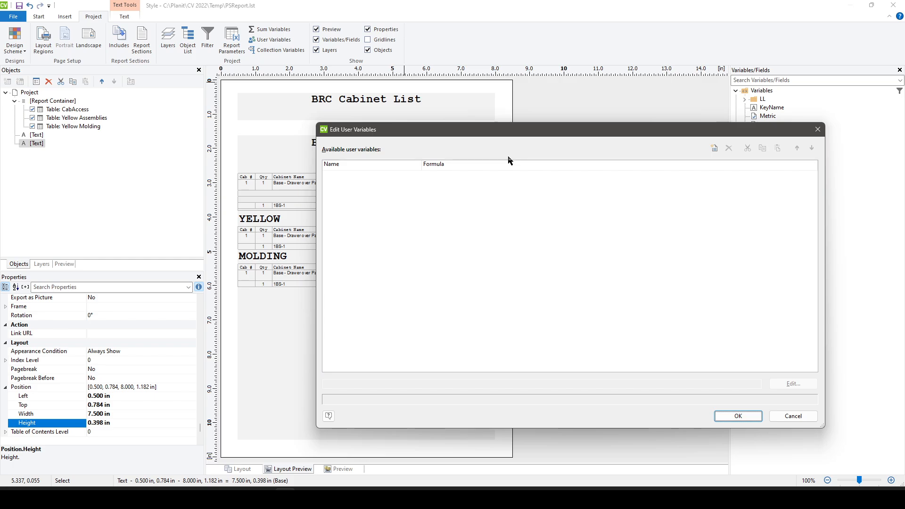
click(715, 151)
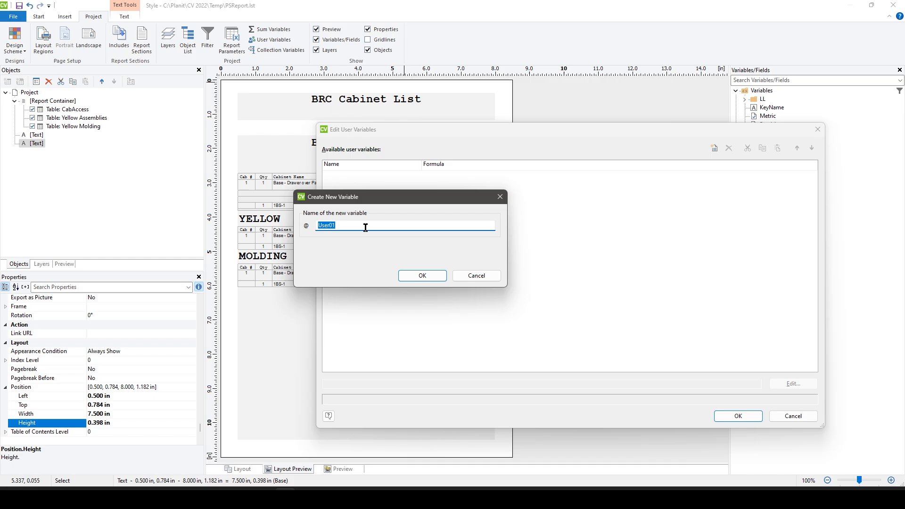
text(JobInfo)
click(443, 280)
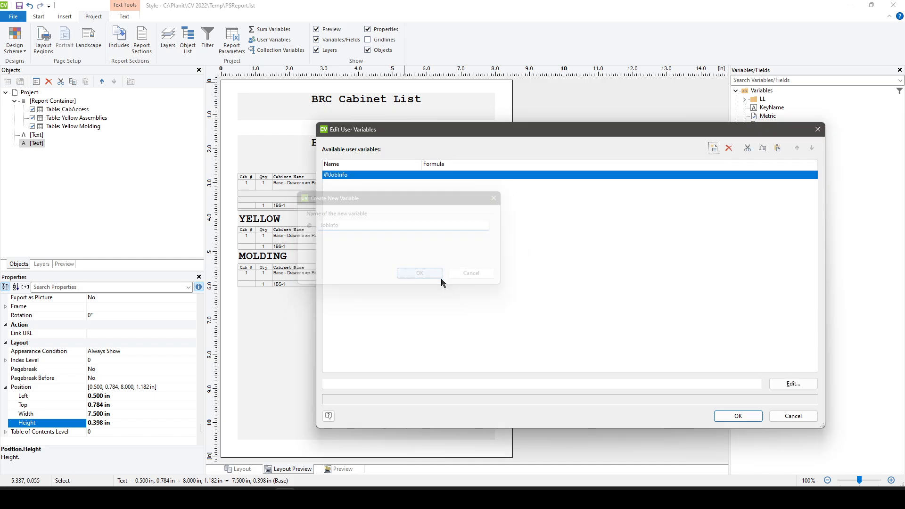
Step: Set the JobInfo variable's formula to Job_Info.JobInformation and save the user variables
double_click(426, 178)
text(Job_Info.JobInformation)
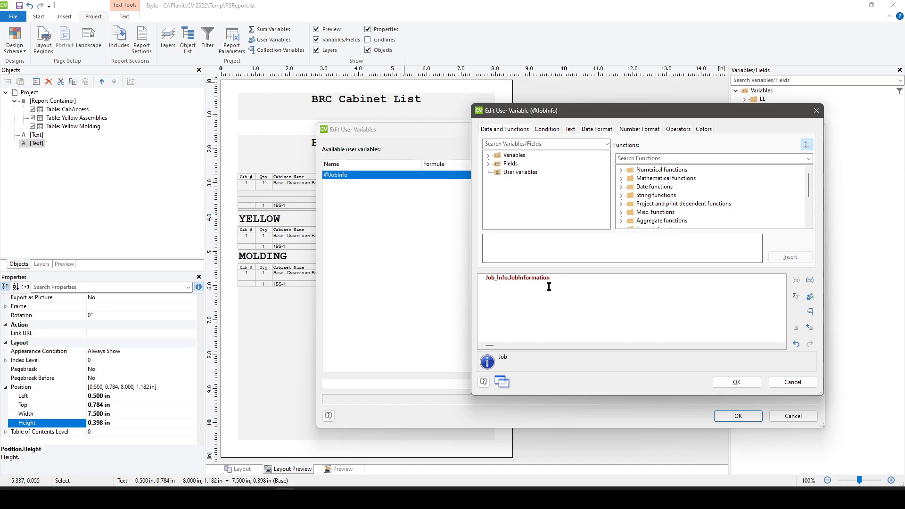
click(736, 382)
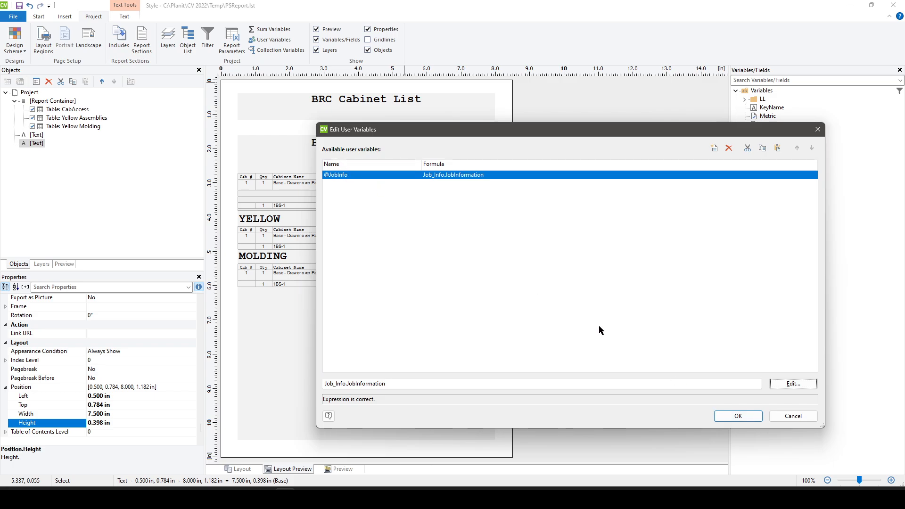
click(737, 415)
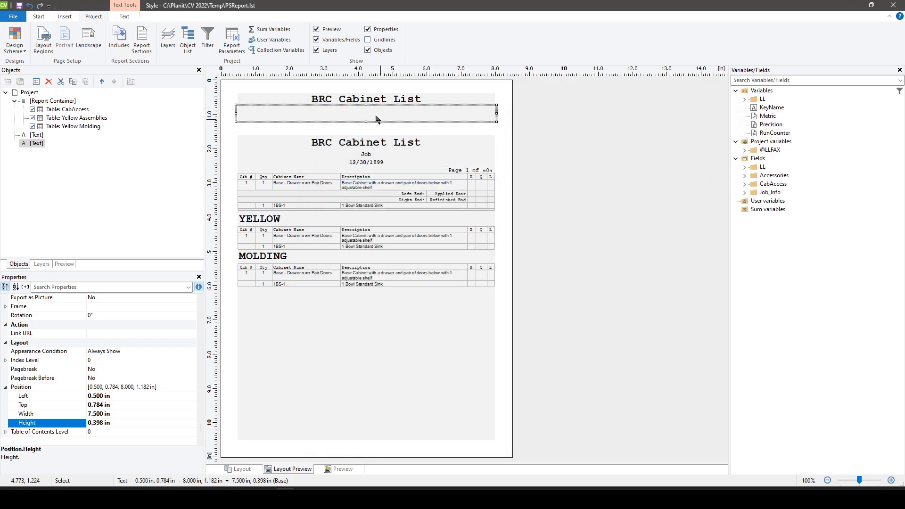
double_click(432, 119)
double_click(421, 132)
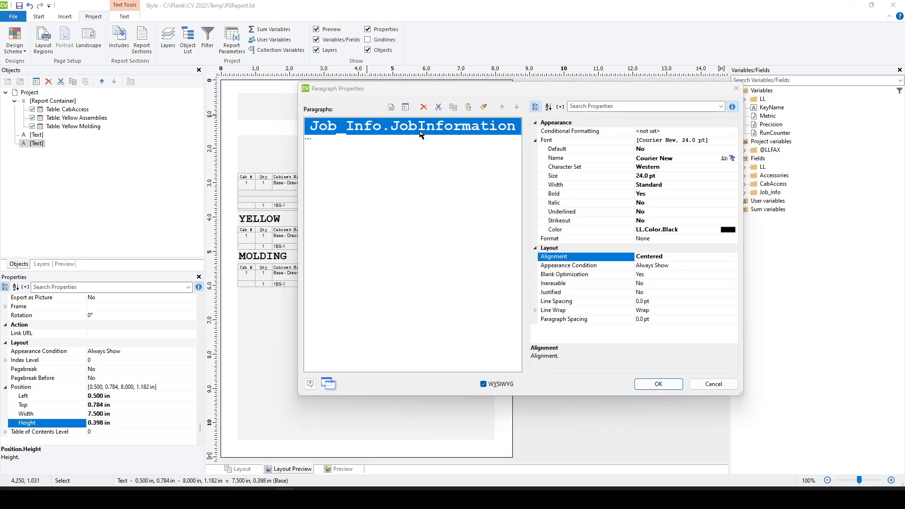
text(@)
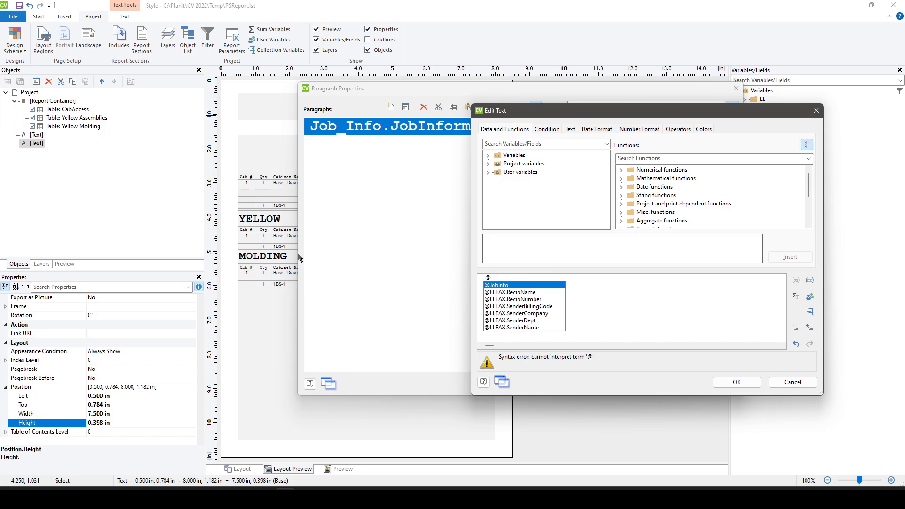
text(JobInfo)
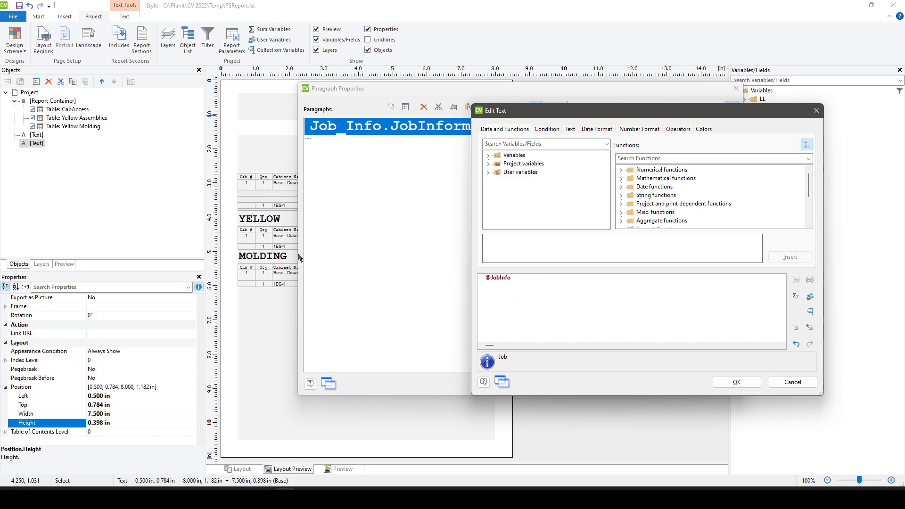
click(744, 383)
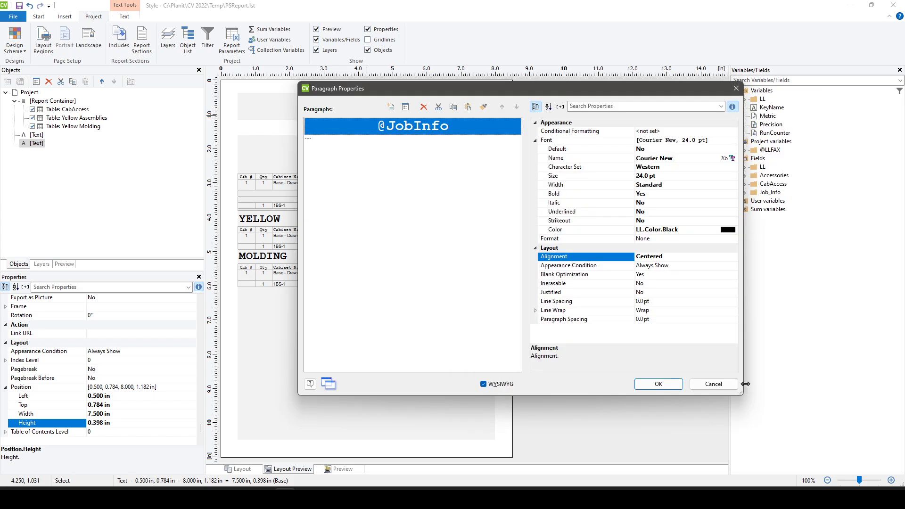
click(659, 383)
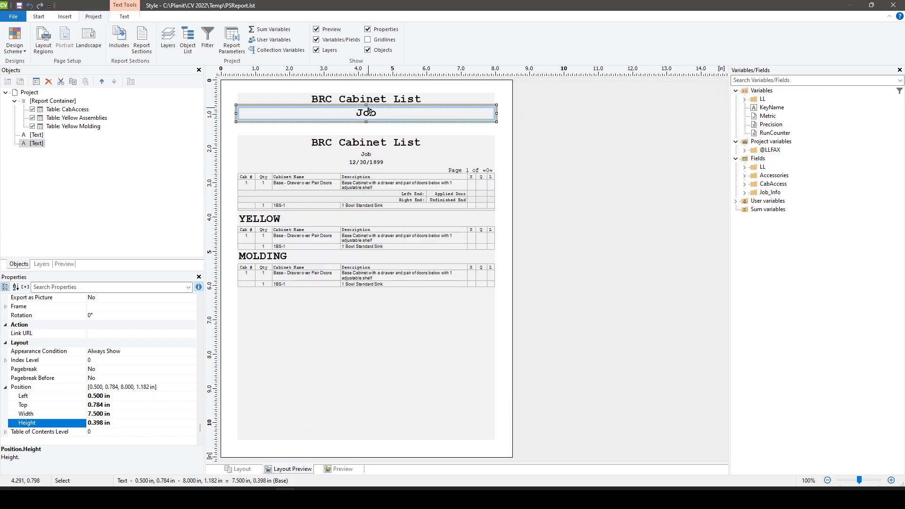
click(372, 157)
click(374, 115)
double_click(368, 114)
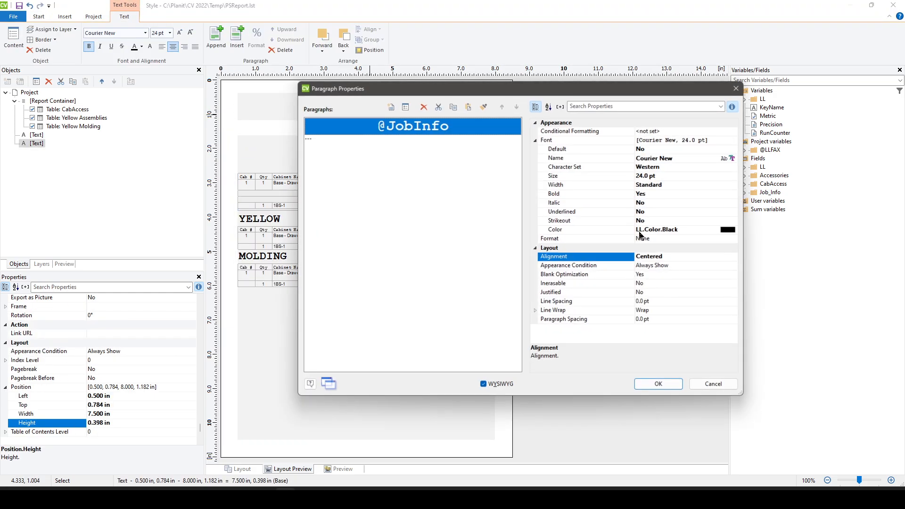
click(708, 149)
click(719, 140)
click(719, 149)
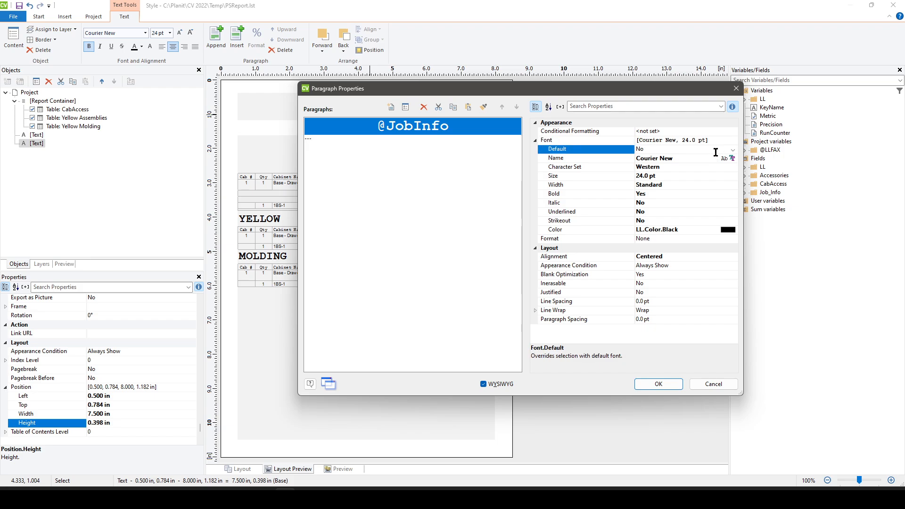
click(734, 150)
click(712, 157)
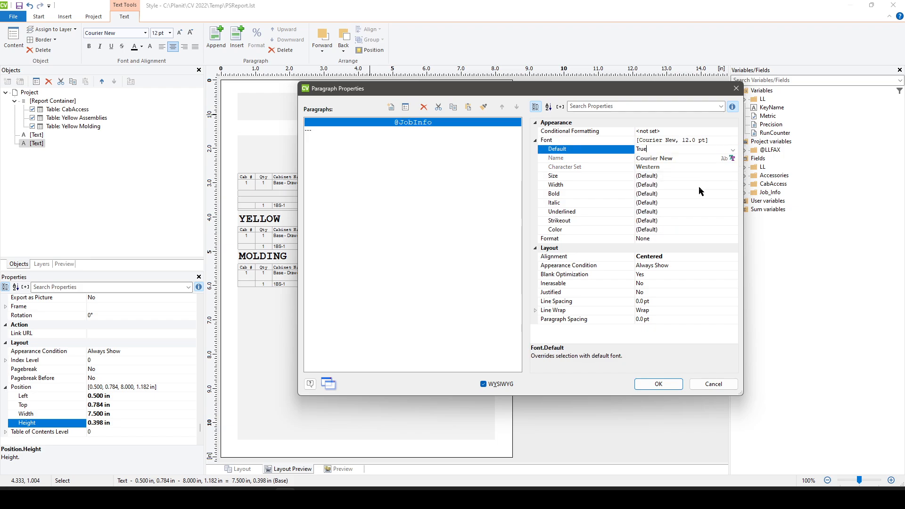
click(658, 384)
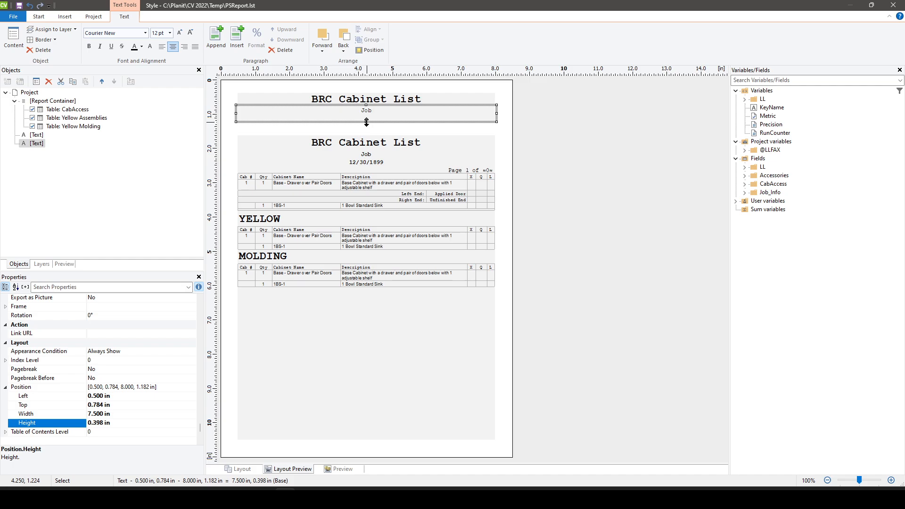
drag(367, 122, 369, 117)
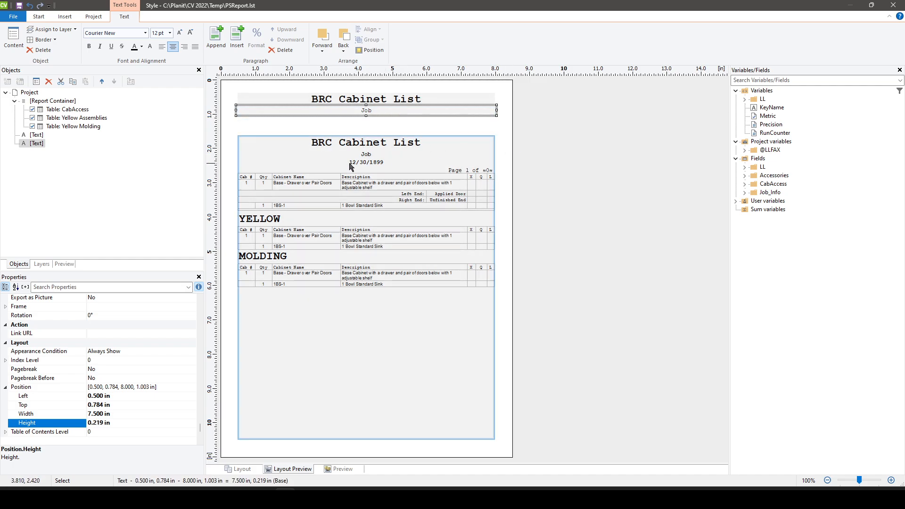
key(ctrl+c)
key(ctrl+v)
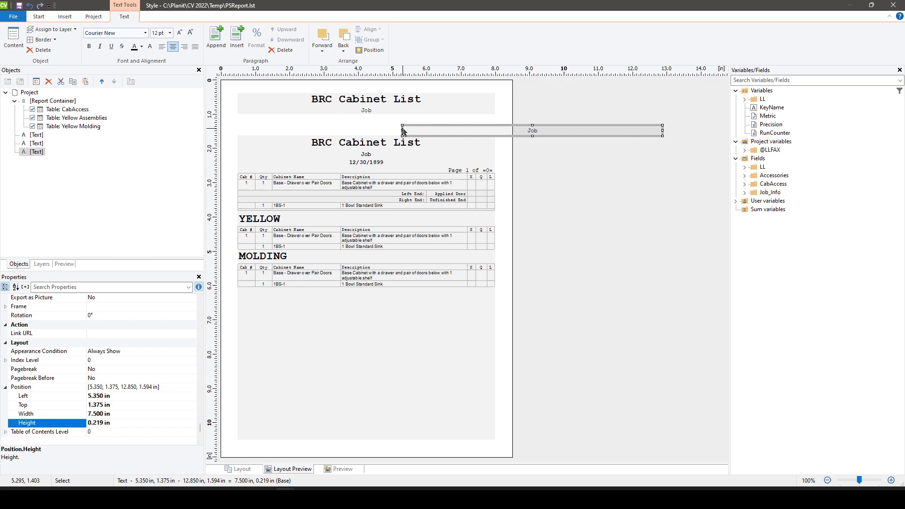
drag(517, 131, 354, 121)
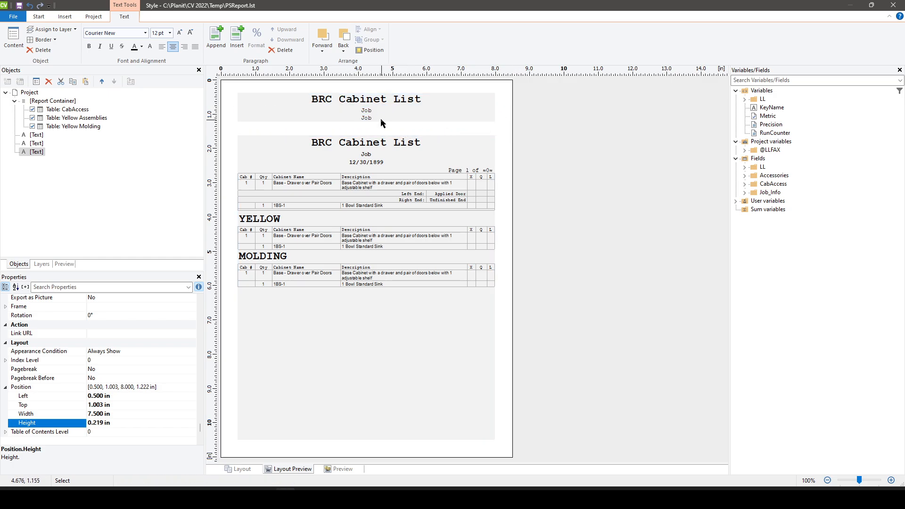
double_click(380, 119)
click(659, 384)
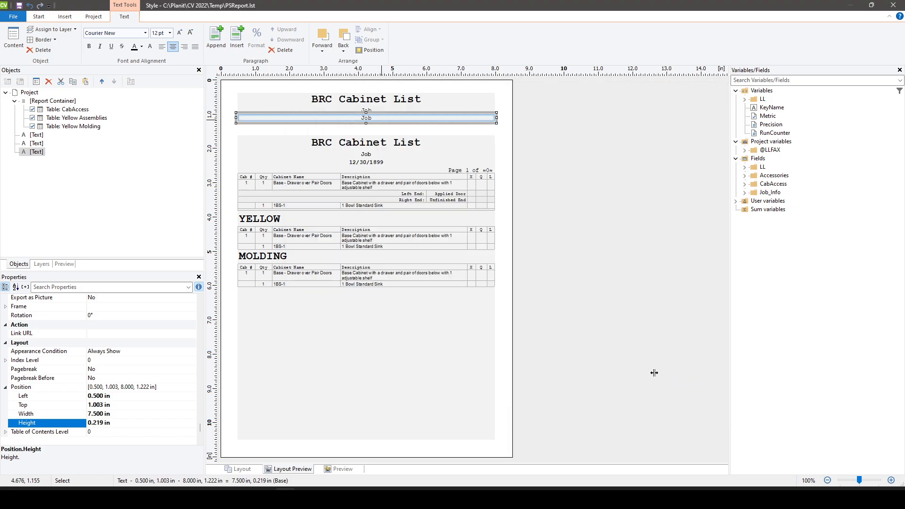
Step: Copy the formula Job_Info.Production from the CabAccess table's third header line and close the table contents
click(379, 165)
double_click(378, 162)
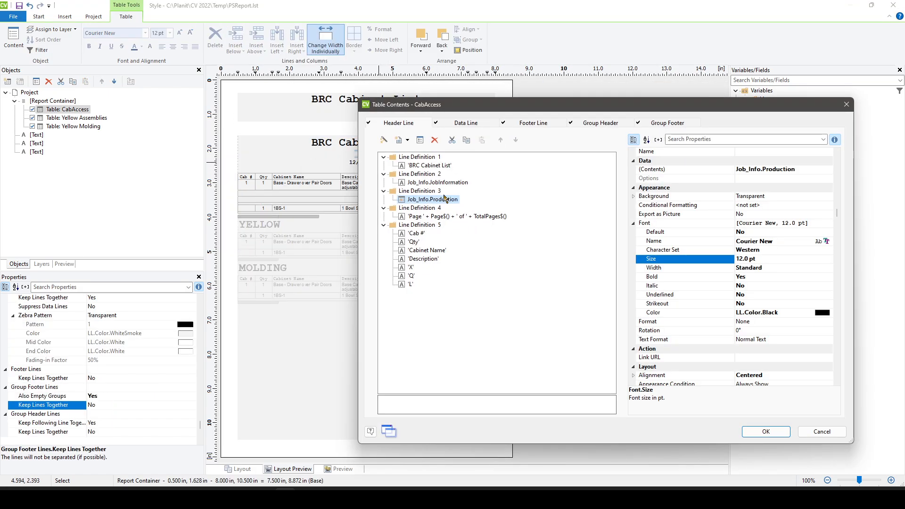
double_click(434, 200)
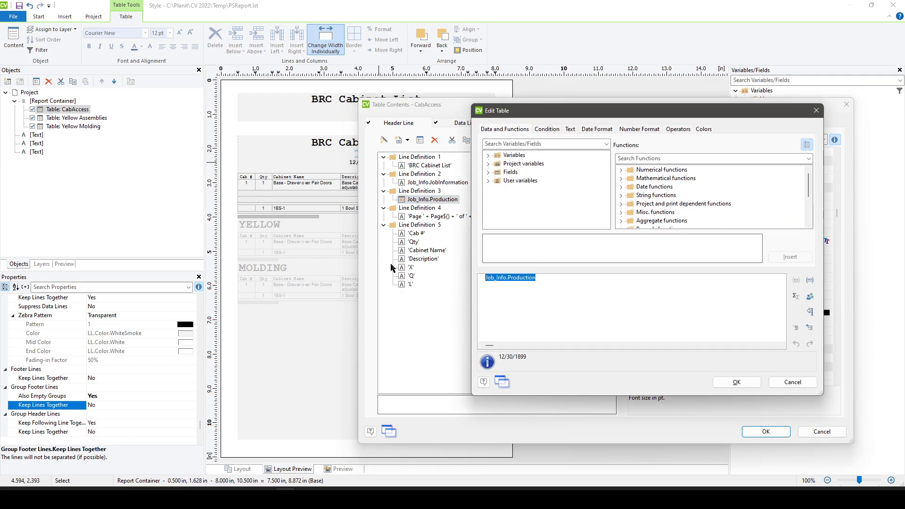
click(737, 382)
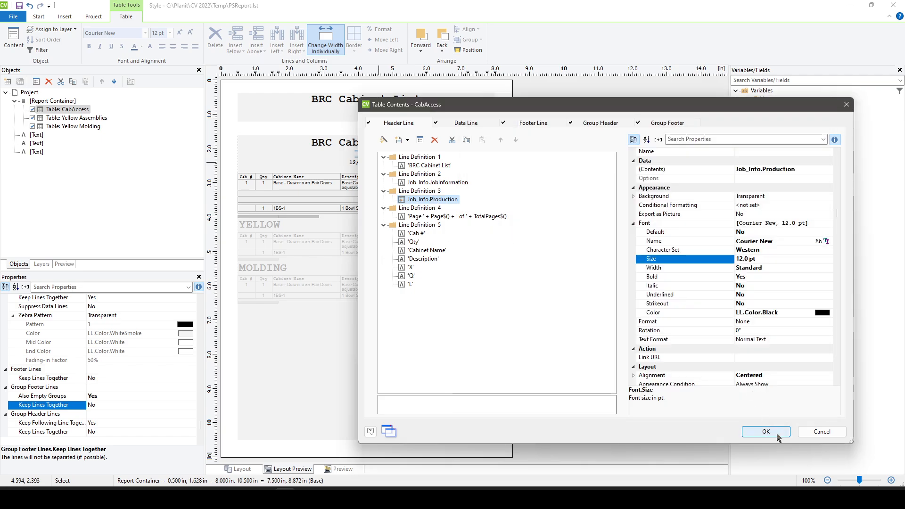
click(766, 432)
Step: Create a new user variable named JobProduction for the project
click(97, 18)
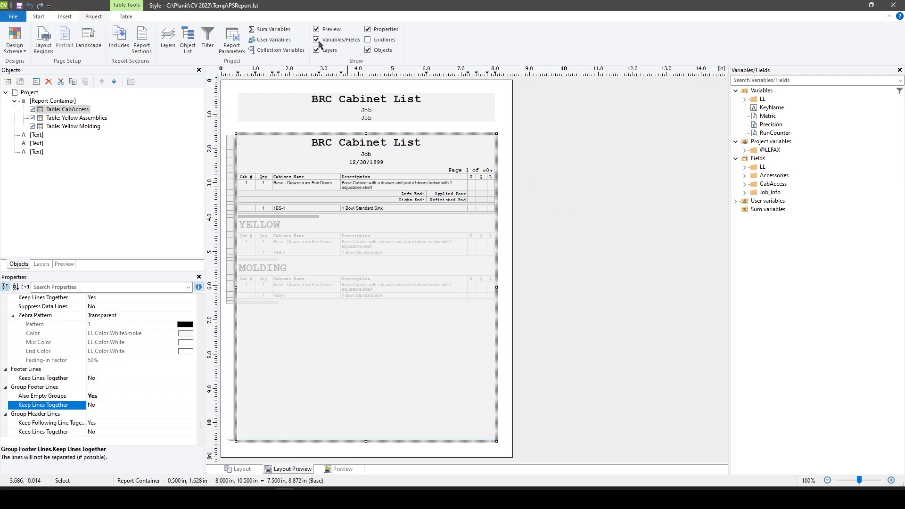
click(272, 40)
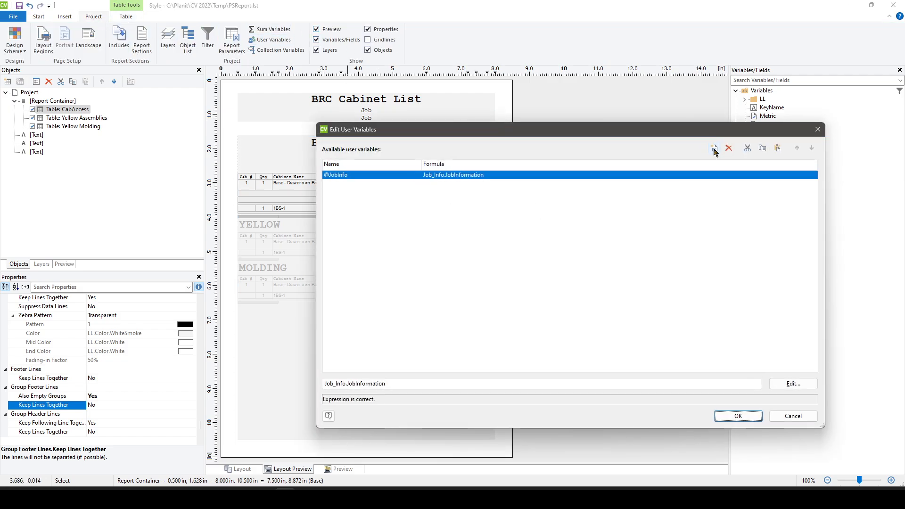
click(715, 149)
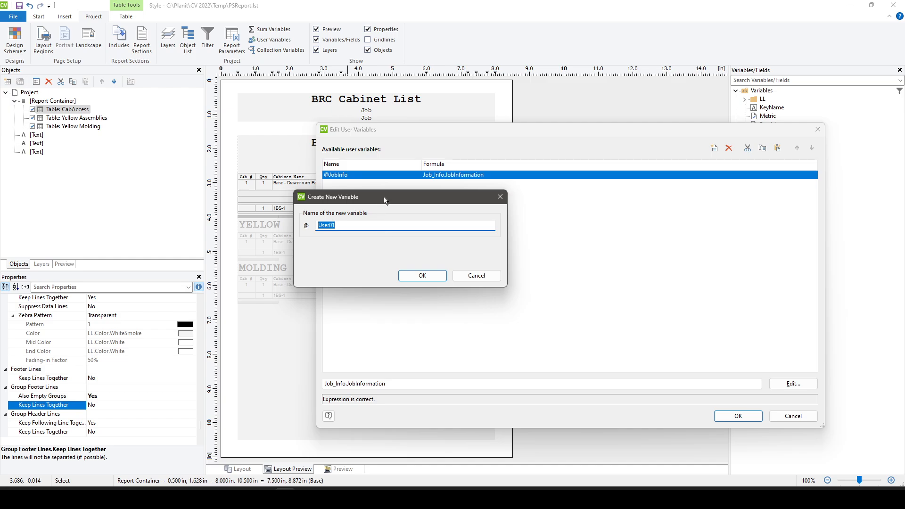
text(JobProduction)
click(422, 275)
Step: Set the JobProduction variable's formula to Job_Info.Production and save the user variables
double_click(431, 183)
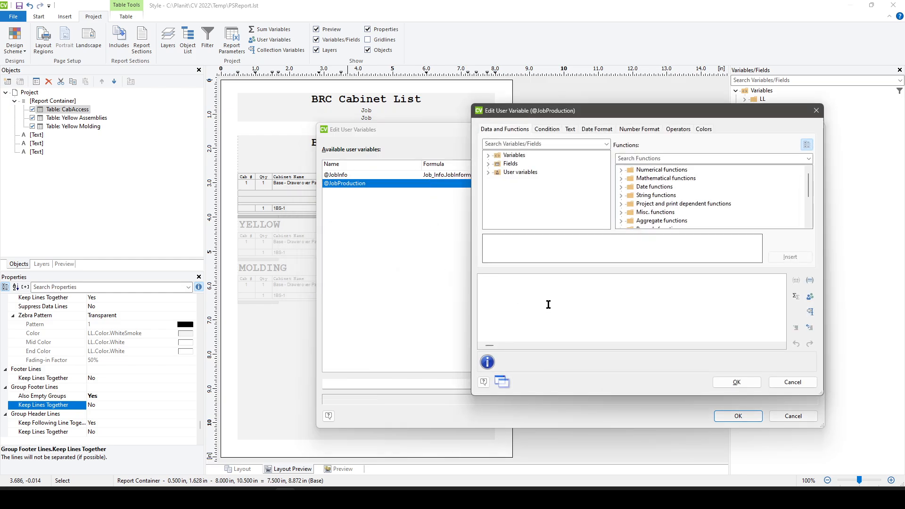
key(ctrl+v)
click(737, 382)
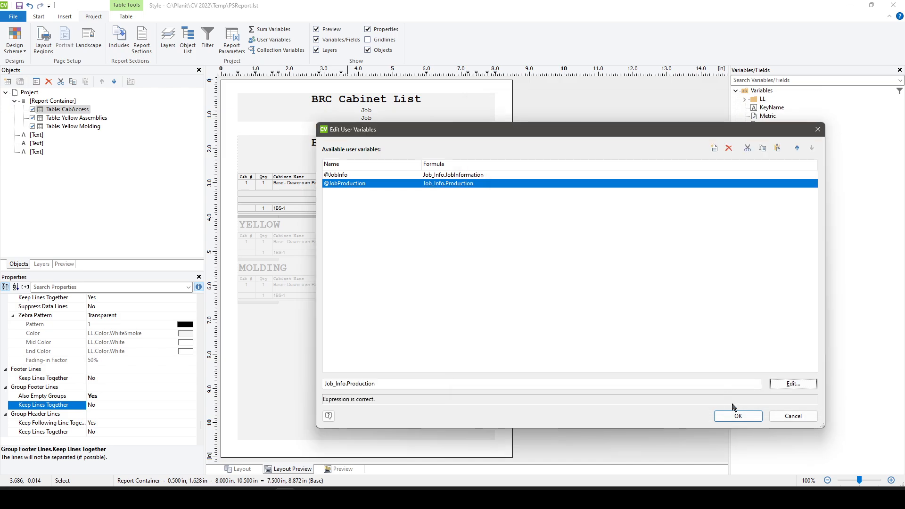
click(738, 416)
click(374, 117)
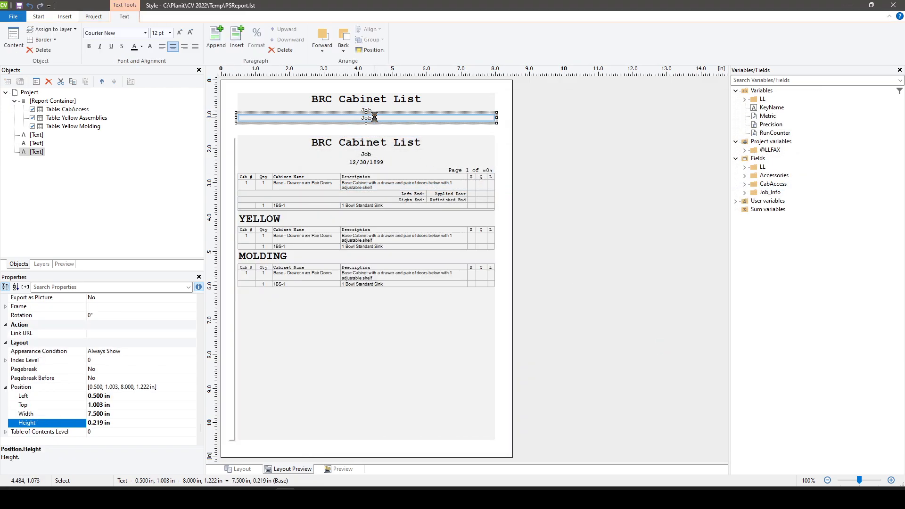
double_click(410, 123)
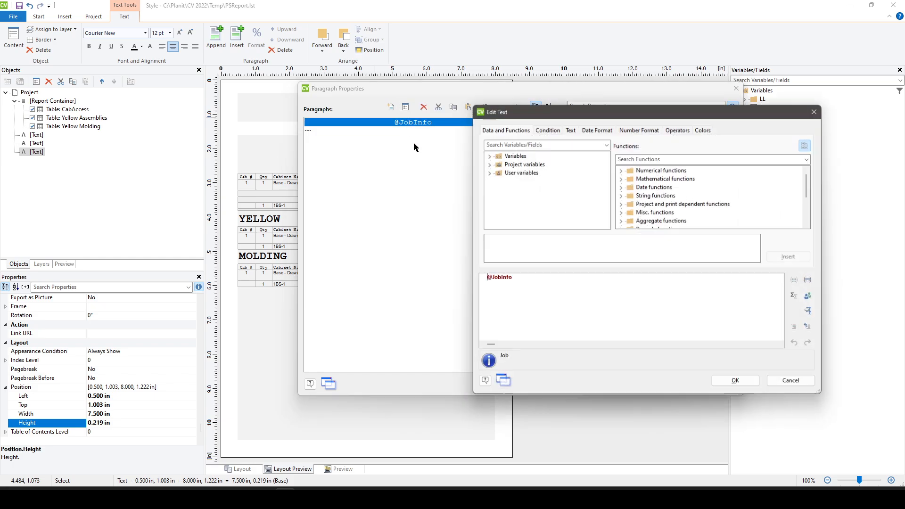
drag(525, 278, 499, 288)
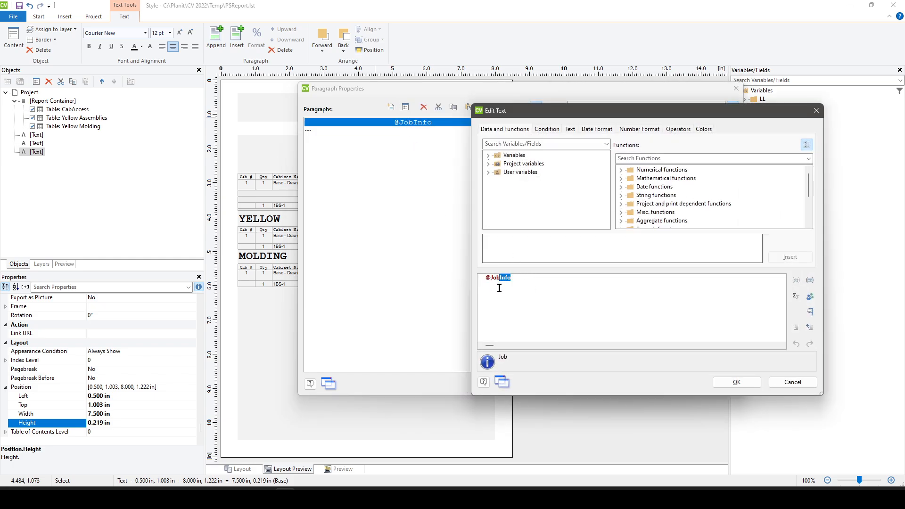
text(Production)
click(749, 380)
click(657, 383)
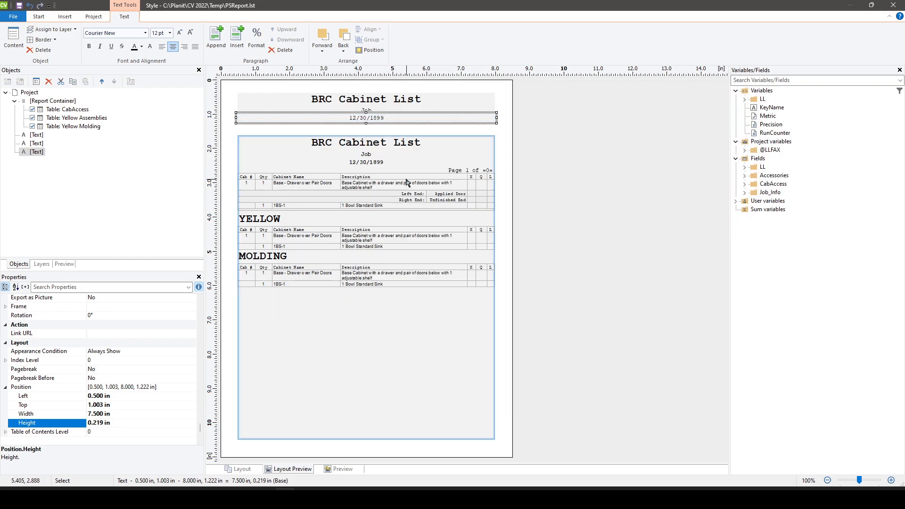
click(445, 173)
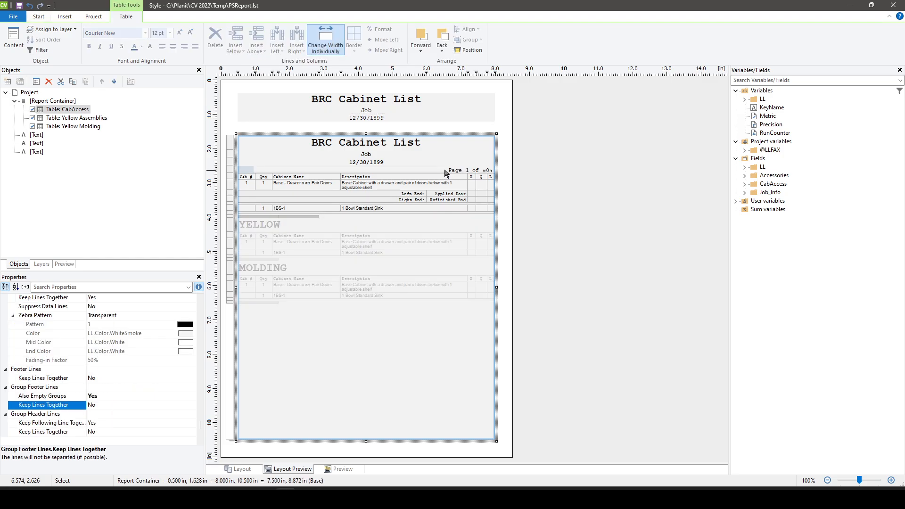
click(393, 118)
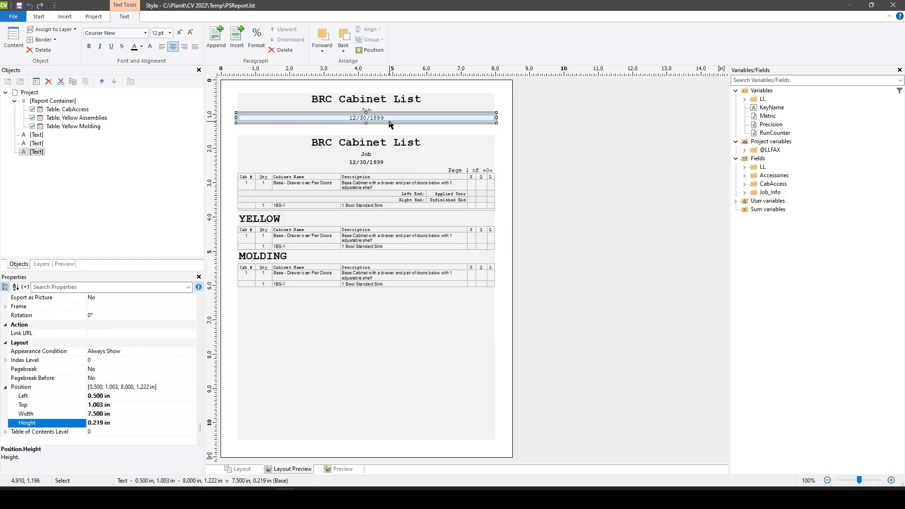
key(ctrl+c)
key(ctrl+v)
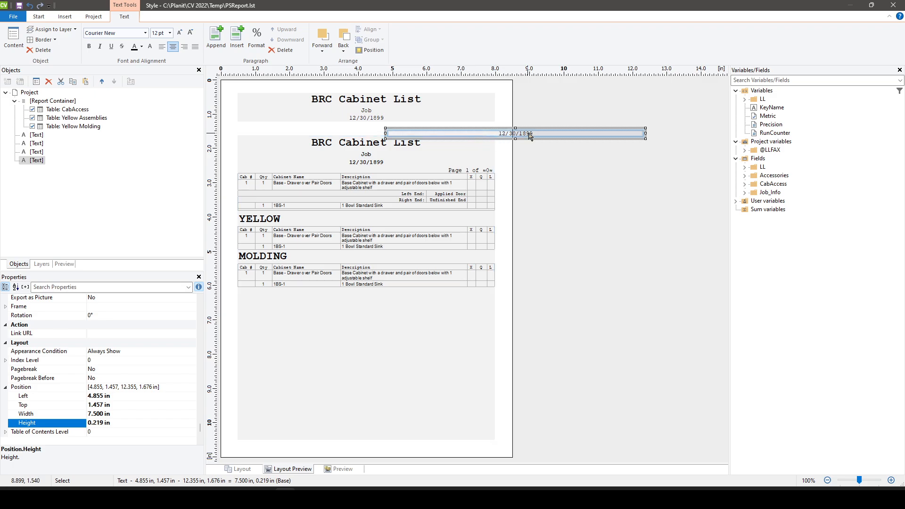
drag(529, 137, 384, 124)
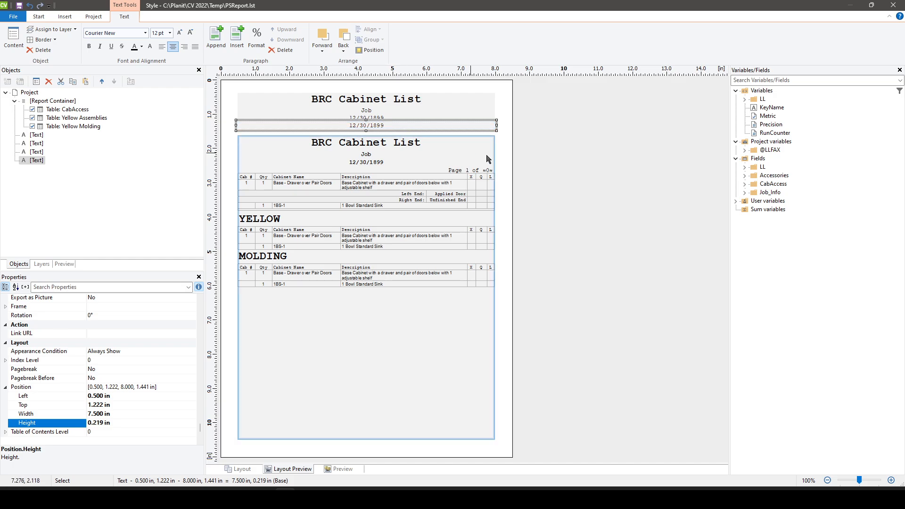
Step: Extend the report container's upper edge to about 1.441 in so it meets the lowest text object
click(374, 150)
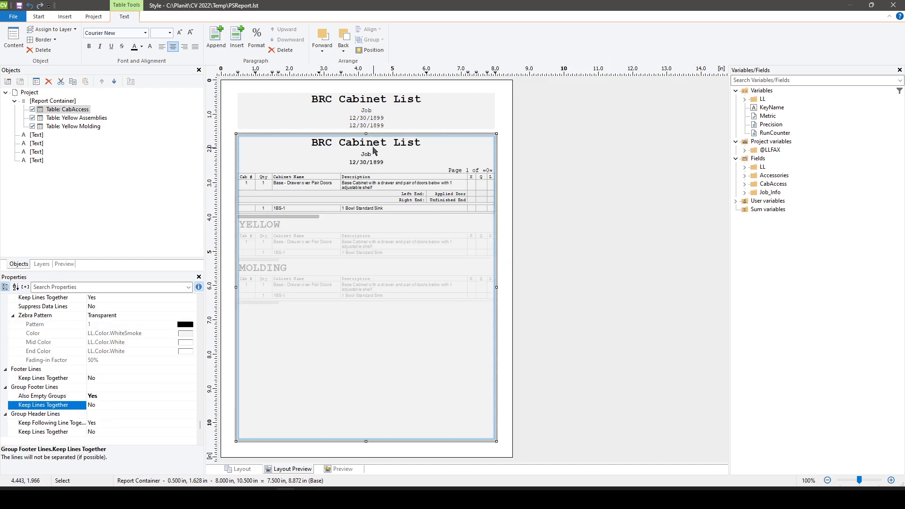
drag(366, 134, 366, 127)
click(566, 172)
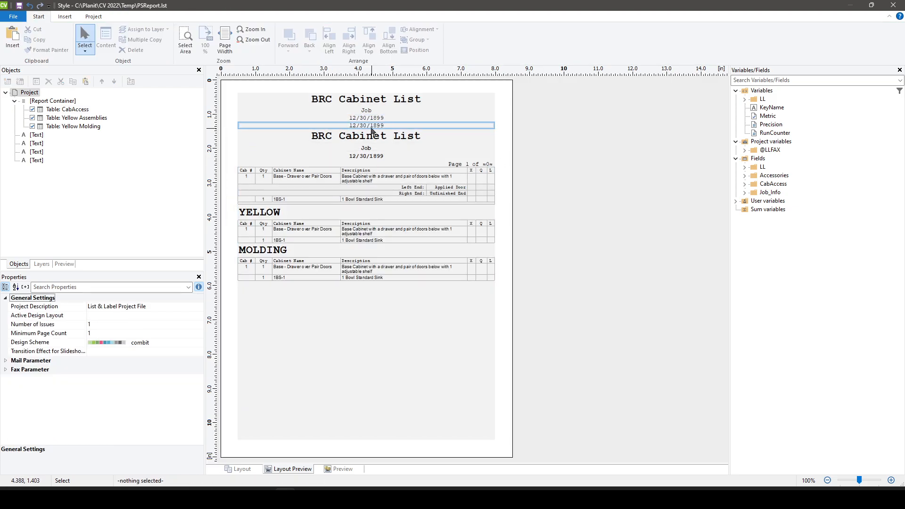
Step: Copy the page-numbering expression 'Page ' + Page$() + ' of ' + TotalPages$() from Line Definition 4 of the CabAccess table's header
double_click(372, 127)
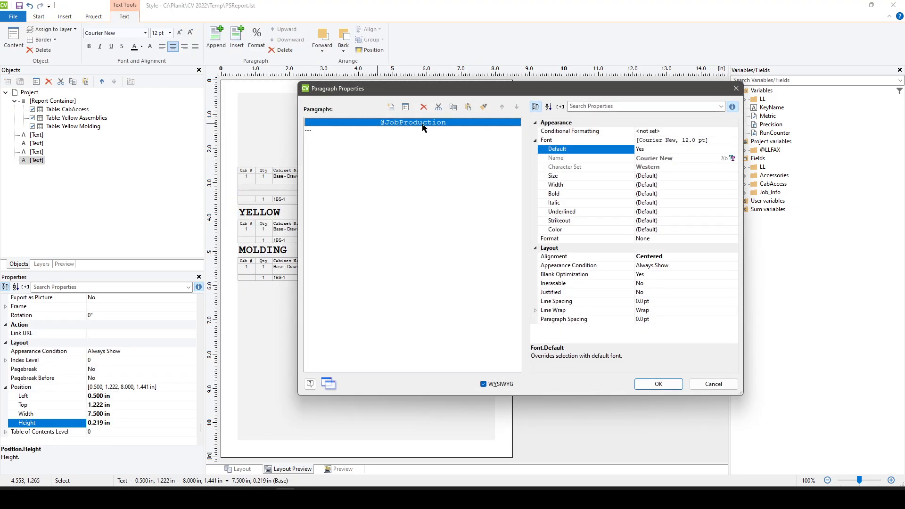
click(707, 385)
click(397, 168)
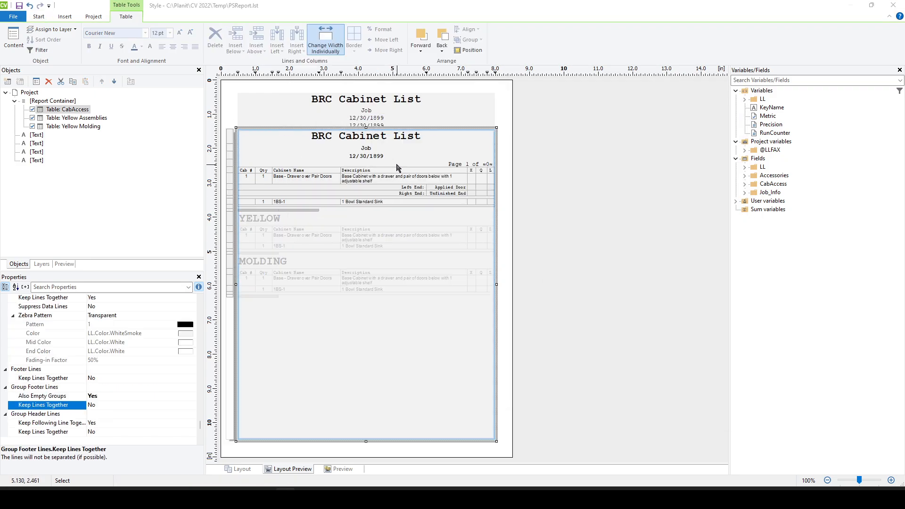
double_click(397, 169)
double_click(458, 214)
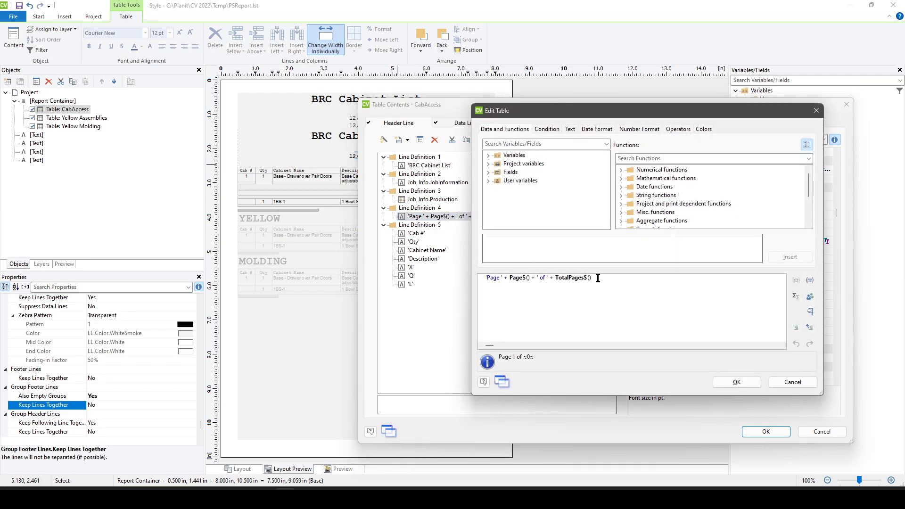
drag(597, 278, 340, 282)
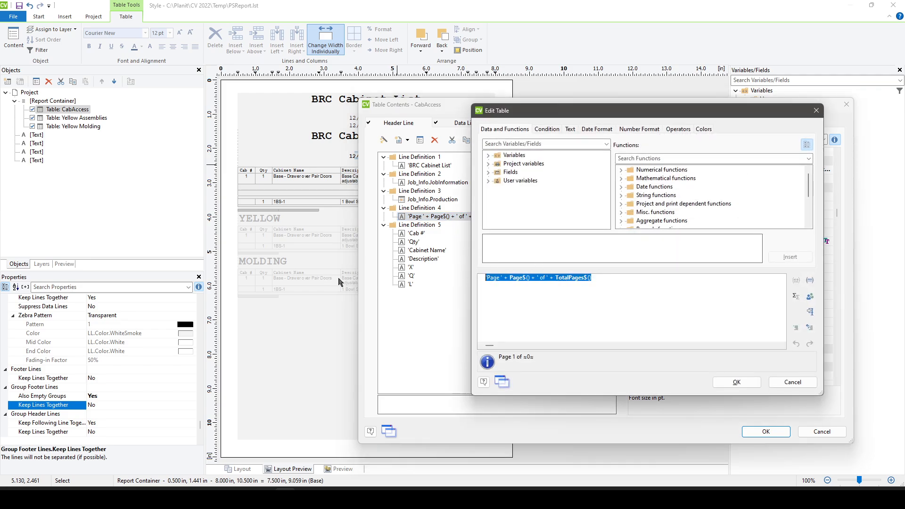
click(736, 382)
click(765, 431)
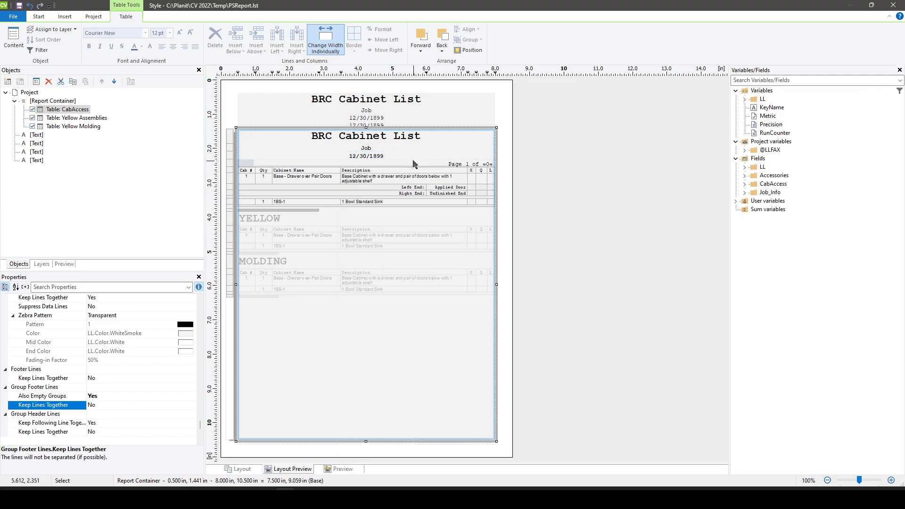
click(380, 126)
double_click(380, 126)
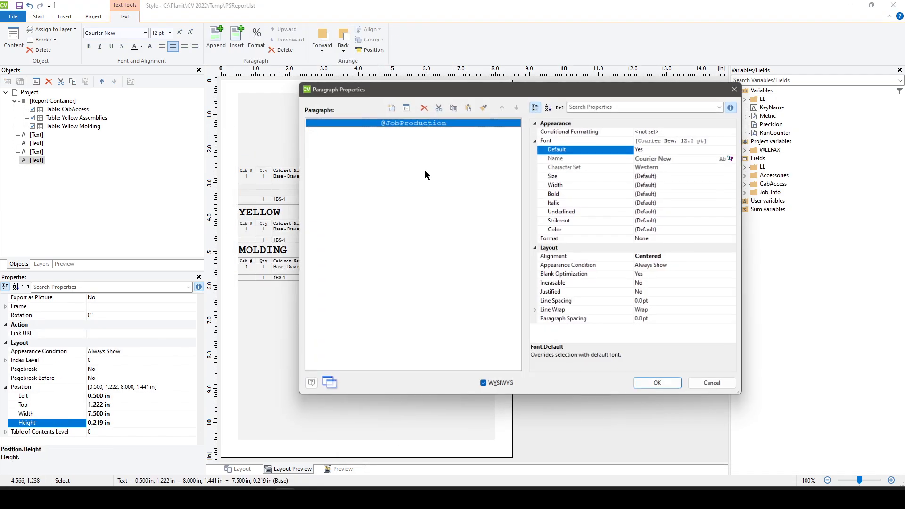
double_click(404, 124)
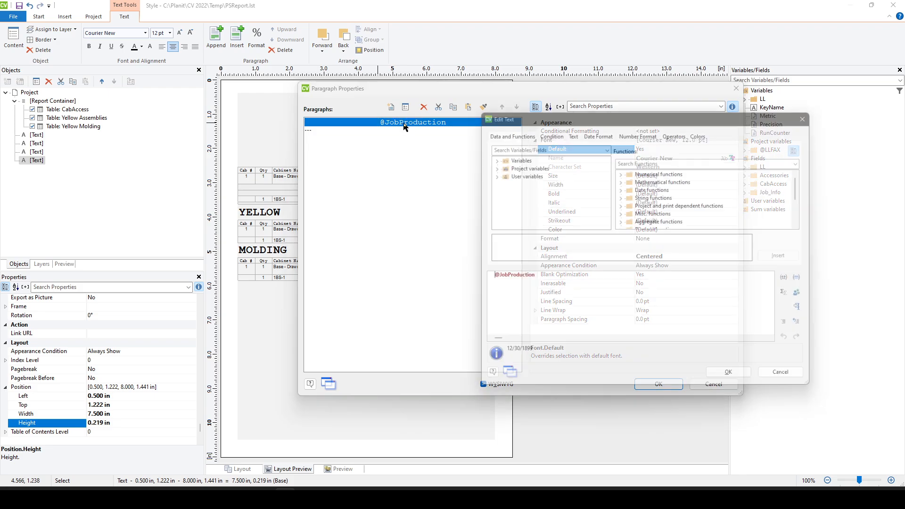
key(ctrl+v)
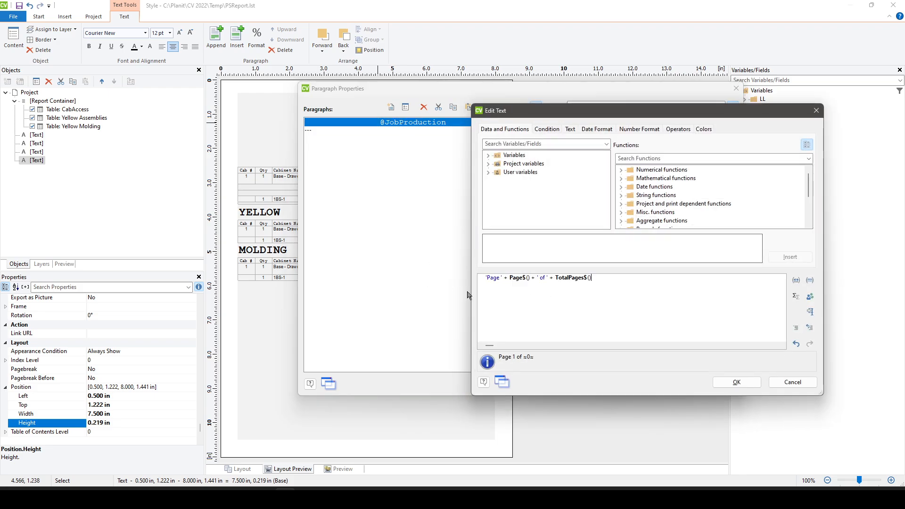
click(733, 383)
click(672, 387)
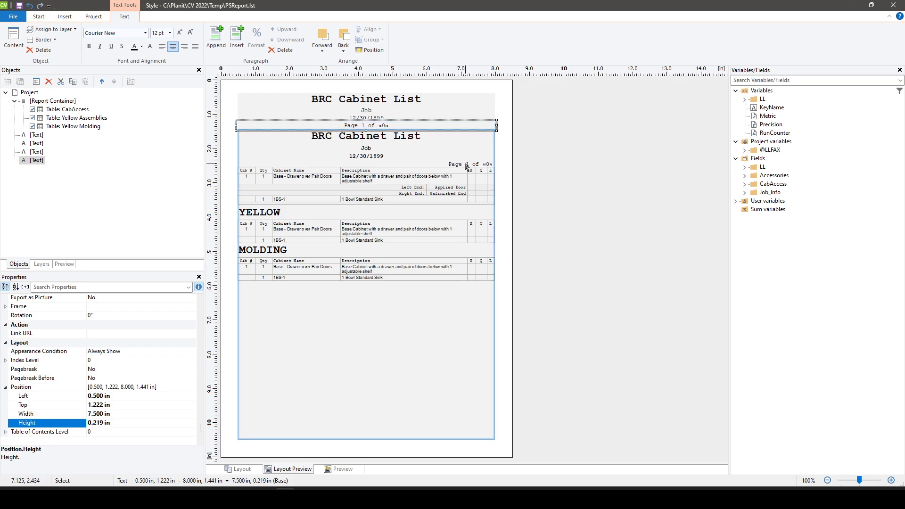
Step: Right-align the paragraph of the page-number text object above the report container
double_click(449, 127)
click(661, 257)
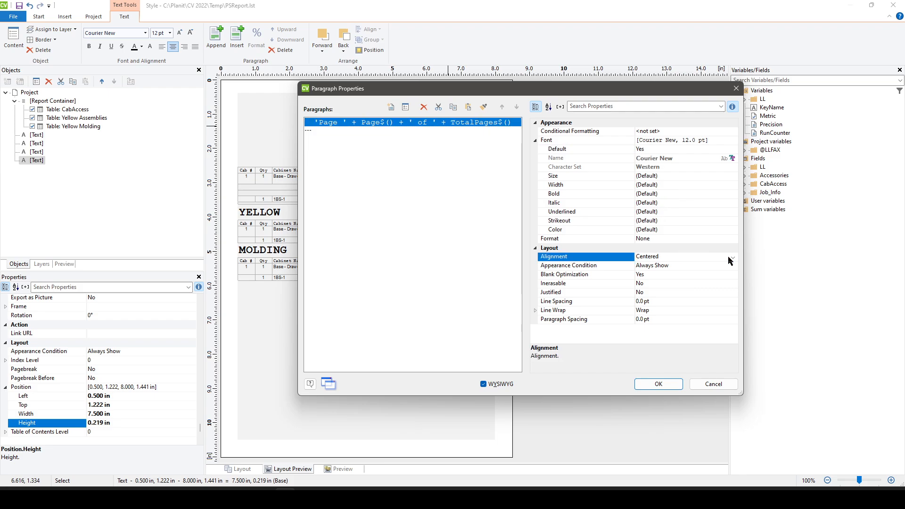
click(732, 257)
click(710, 284)
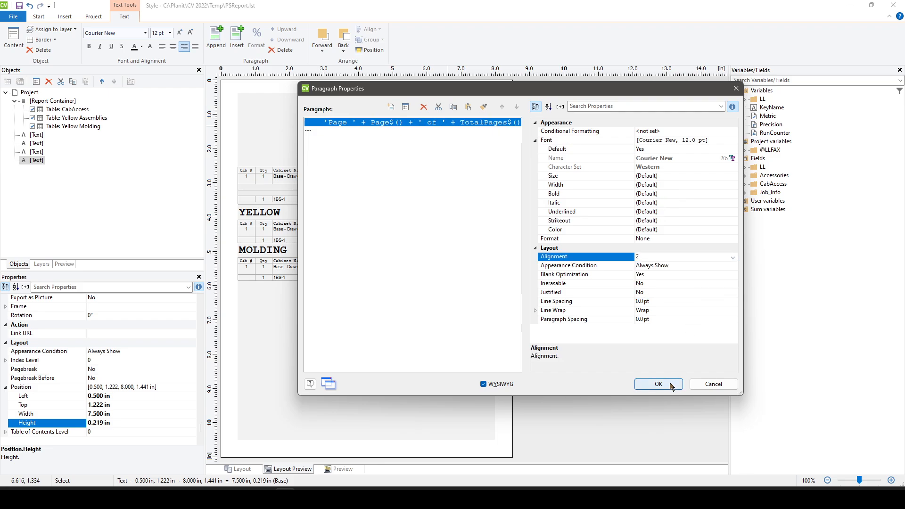
click(658, 384)
click(621, 285)
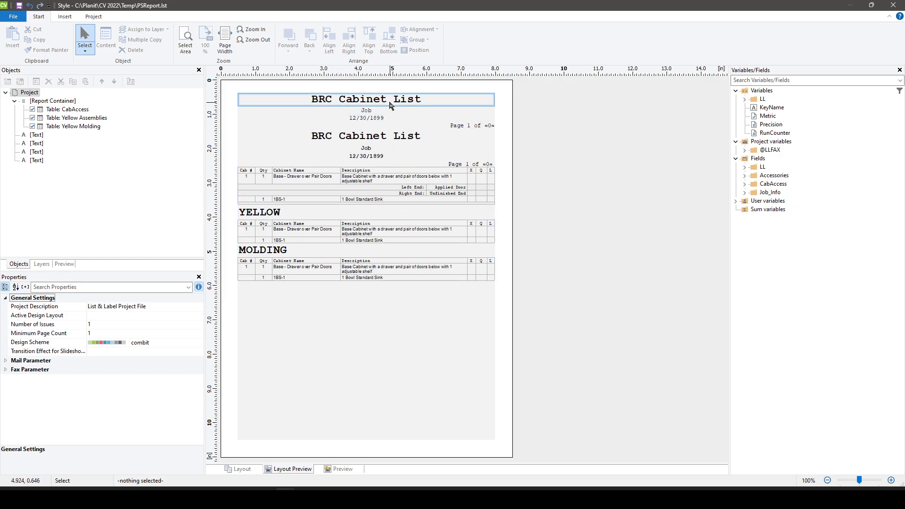
Step: Close the report designer, keeping the layout changes
click(365, 139)
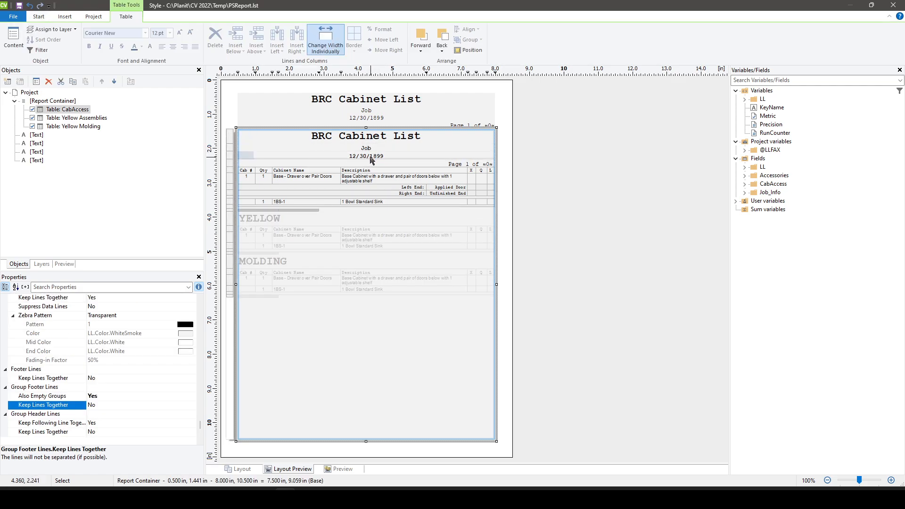
click(606, 216)
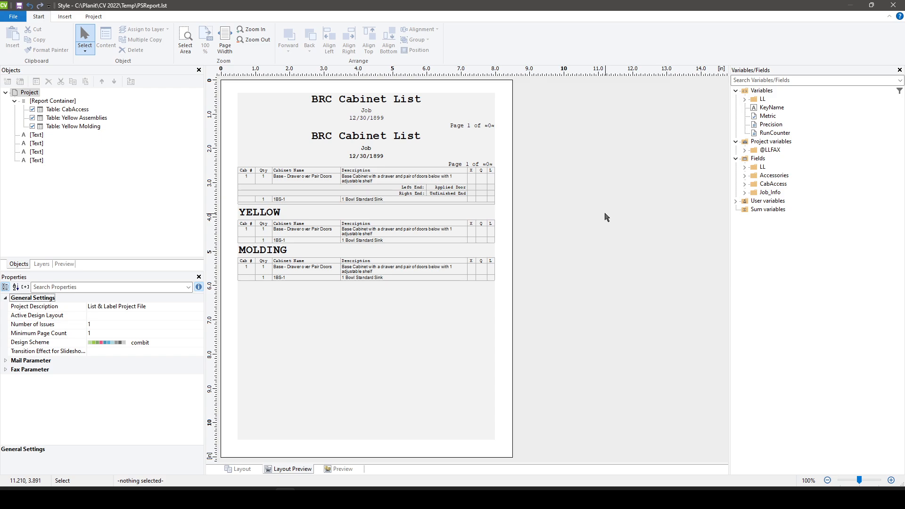
click(894, 4)
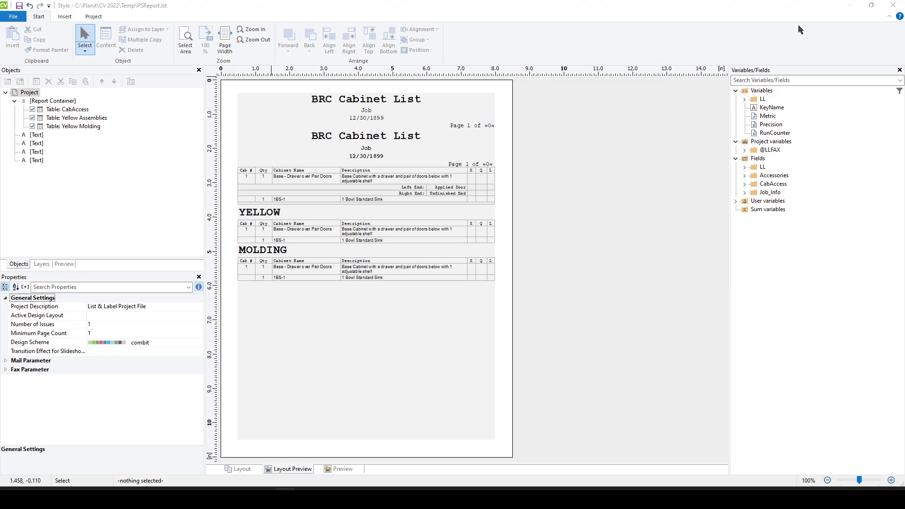
click(435, 248)
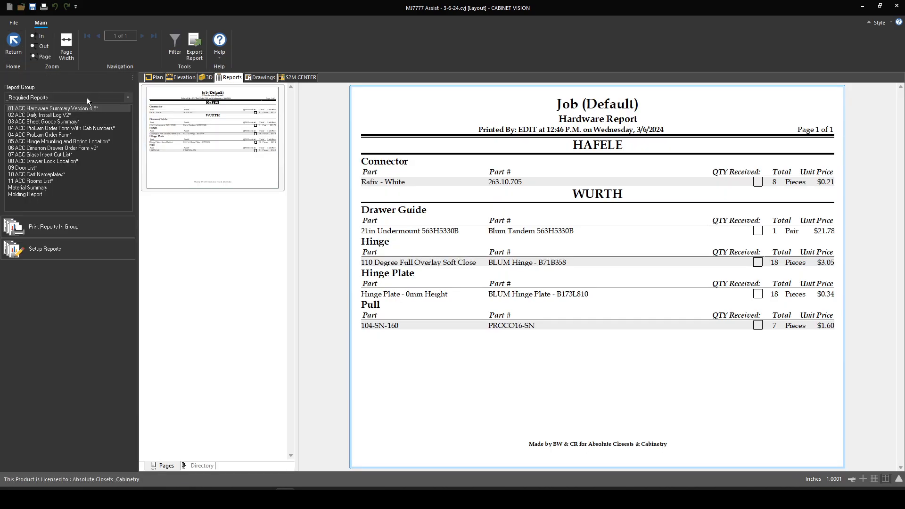
Step: Display the Test Reports group's report and reopen Modified BRC CABINET LIST w/ACCESSORIES for design
click(87, 98)
click(58, 171)
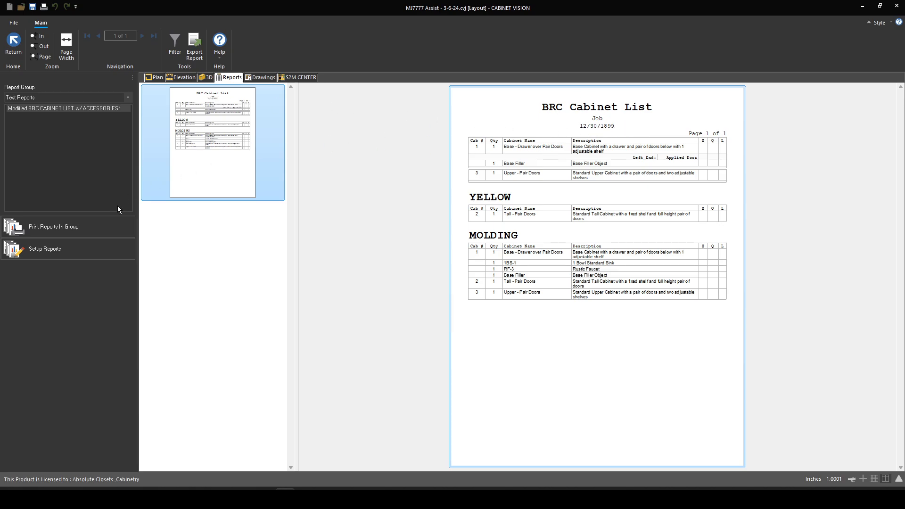
click(92, 250)
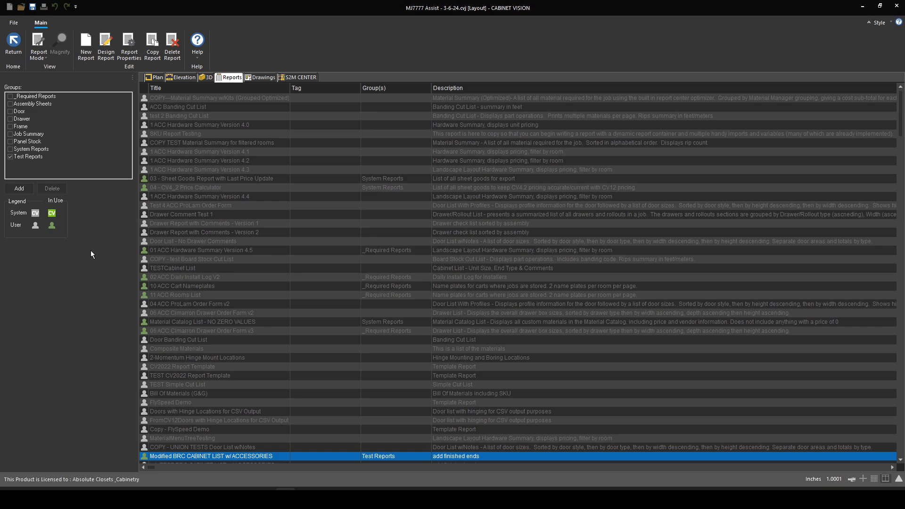
click(106, 42)
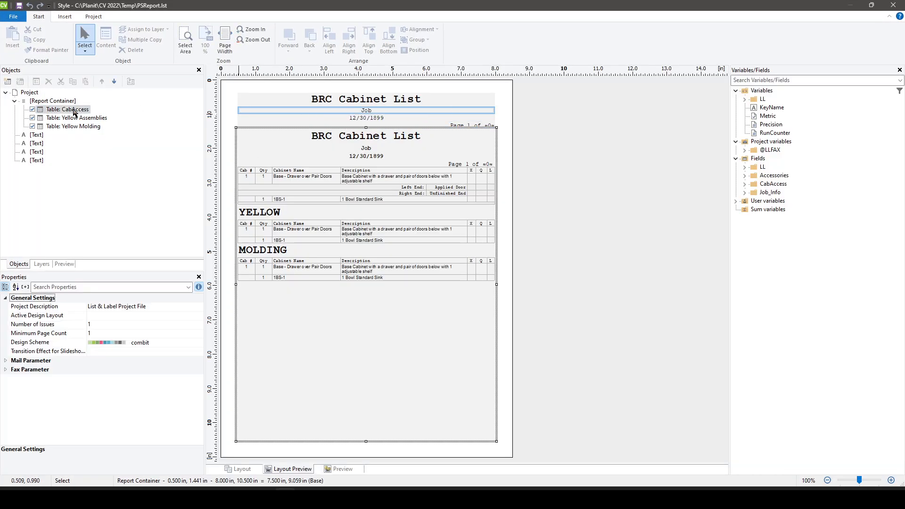
Step: Delete the CabAccess table's title, job information, production and page-number header lines, keeping only the column headings, and accept the table contents
click(73, 110)
double_click(68, 110)
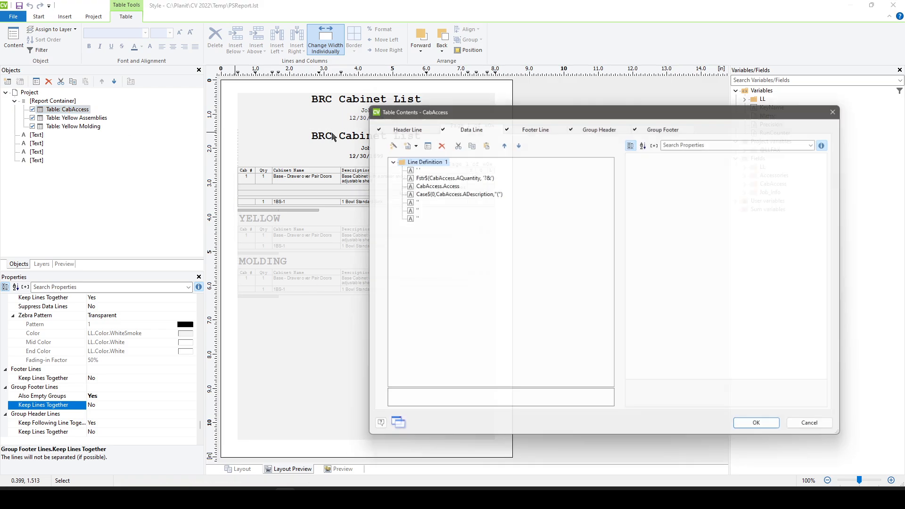
click(405, 128)
drag(450, 112, 565, 88)
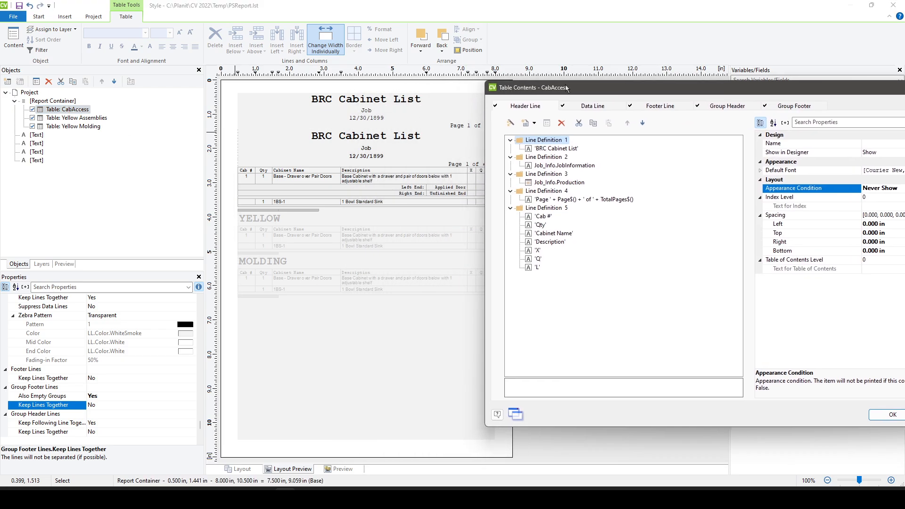
click(562, 124)
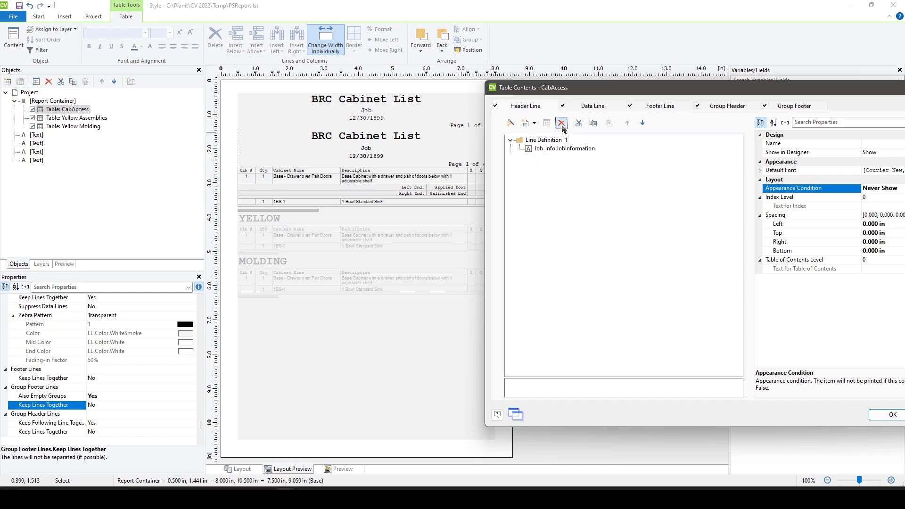
click(562, 123)
click(562, 124)
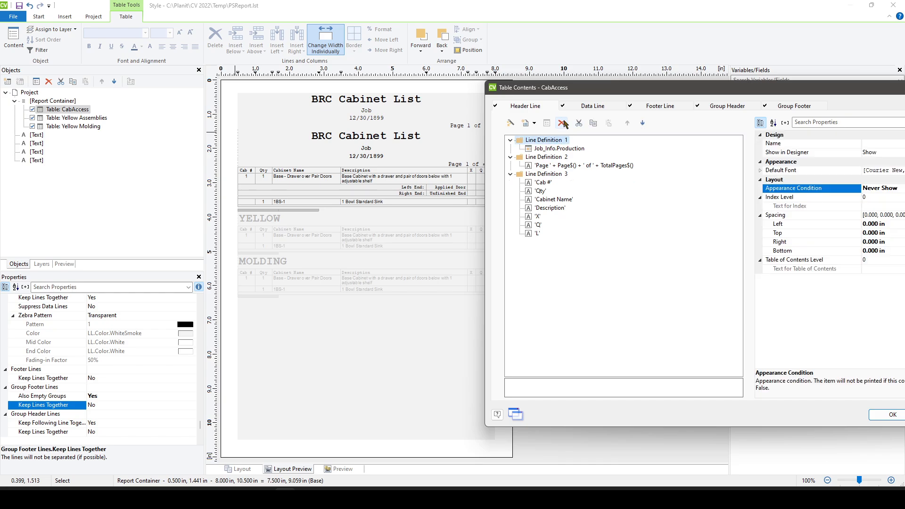
click(562, 123)
click(562, 124)
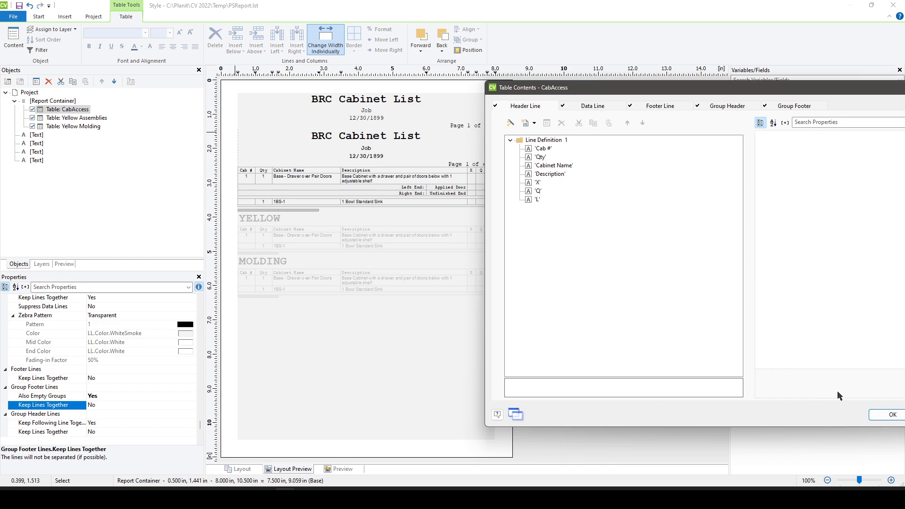
click(893, 415)
click(676, 310)
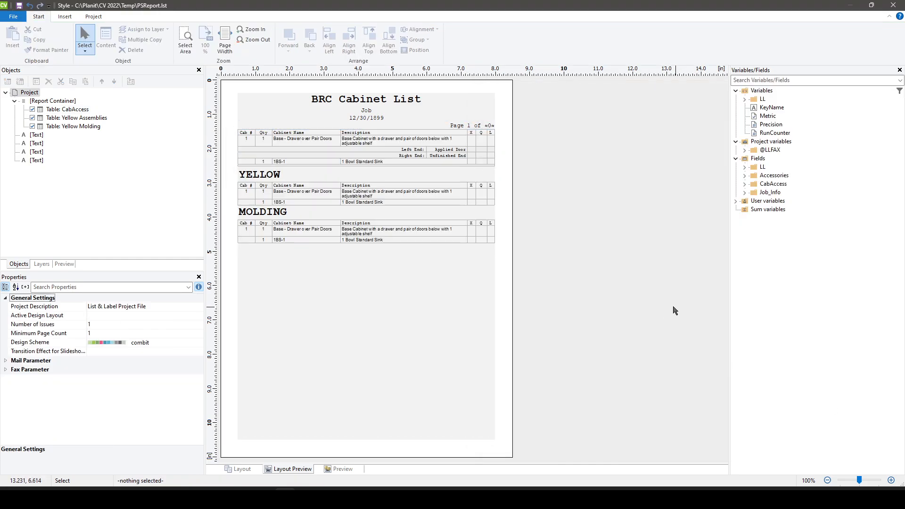